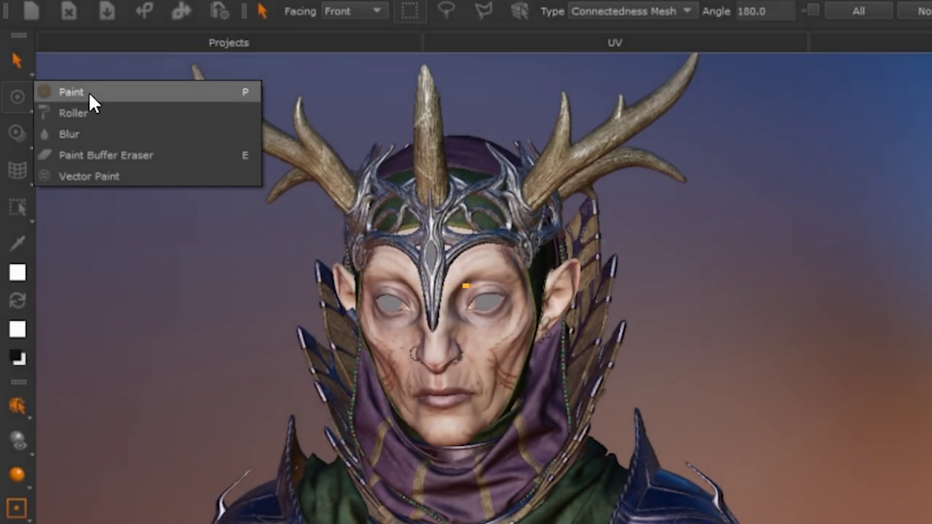
Choose the Roller brush and paint strokes over the elf's upper body and cloak.
left_click(12, 95)
left_click(89, 112)
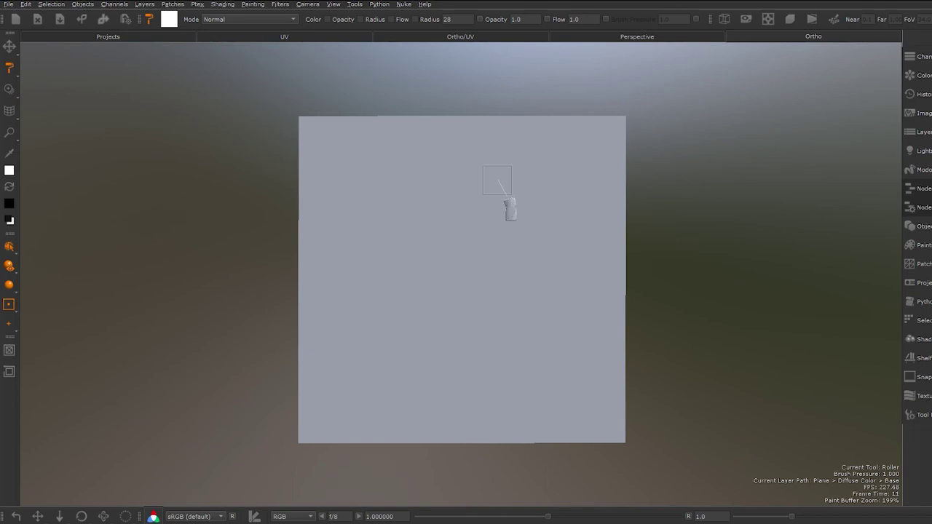
mouse_move(498, 181)
left_mouse_down()
mouse_move(376, 267)
mouse_move(551, 214)
mouse_move(333, 243)
mouse_move(590, 318)
mouse_move(604, 190)
left_mouse_up()
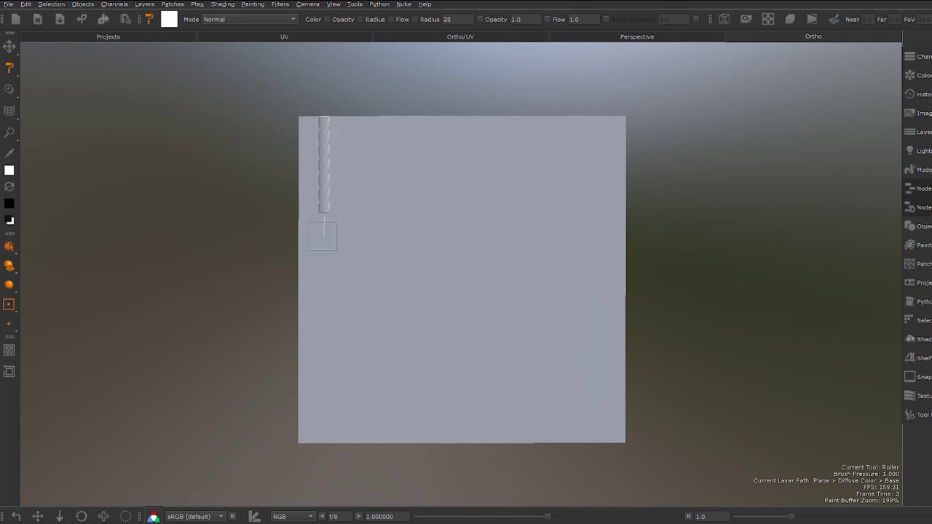
mouse_move(323, 218)
left_mouse_down()
mouse_move(332, 385)
mouse_move(423, 329)
mouse_move(404, 122)
mouse_move(494, 241)
mouse_move(525, 417)
mouse_move(631, 77)
left_mouse_up()
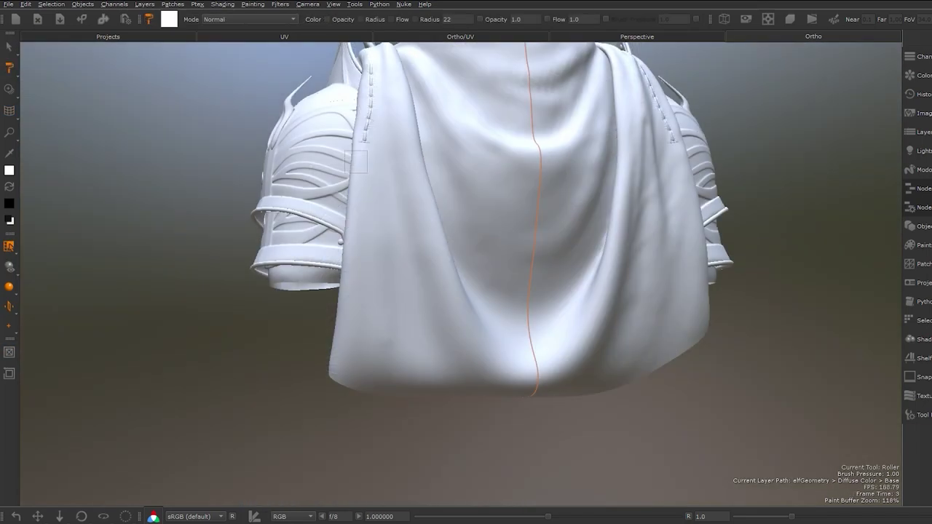
mouse_move(356, 162)
left_mouse_down()
mouse_move(343, 360)
mouse_move(419, 386)
mouse_move(551, 387)
mouse_move(427, 301)
mouse_move(551, 316)
mouse_move(308, 339)
left_mouse_up()
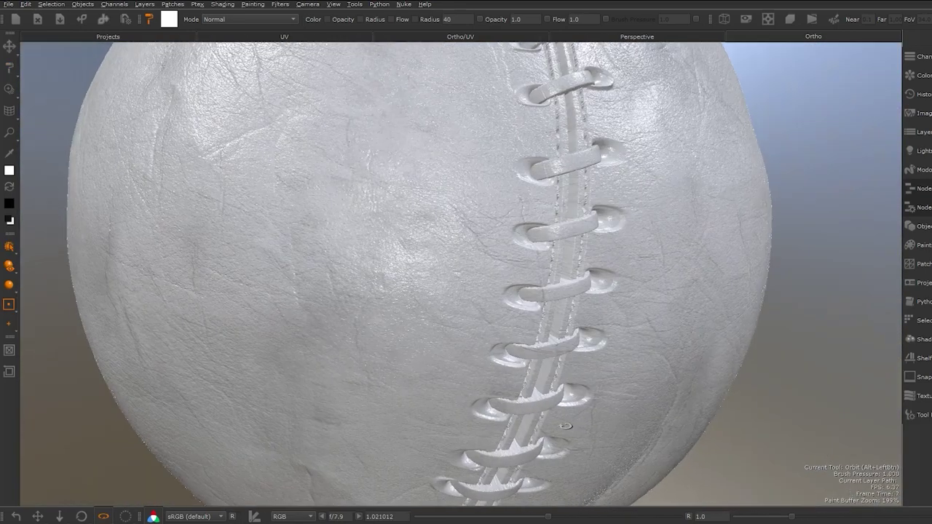
left_click_drag(566, 426, 541, 446, "alt")
Bend the chain ornament image over the breastplate with the Warp tool, toggling the warp grid's display.
left_click_drag(318, 169, 379, 169)
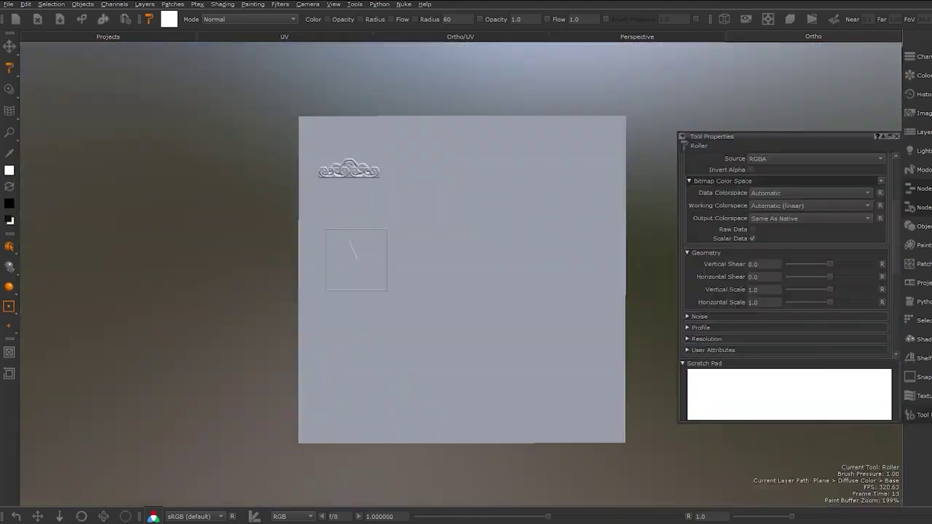
left_click_drag(318, 248, 379, 248)
left_click_drag(319, 291, 379, 292)
left_click_drag(318, 369, 380, 369)
left_click_drag(319, 412, 379, 411)
left_click_drag(425, 179, 486, 178)
left_click_drag(424, 256, 486, 257)
left_click_drag(424, 300, 485, 300)
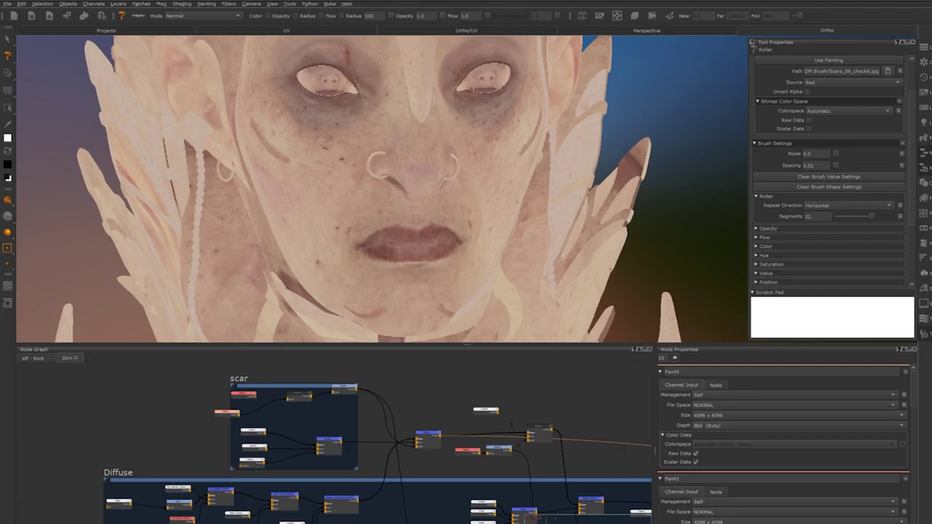
mouse_move(344, 73)
left_mouse_down()
mouse_move(302, 235)
mouse_move(410, 244)
mouse_move(452, 133)
left_mouse_up()
mouse_move(399, 60)
left_mouse_down()
mouse_move(368, 153)
mouse_move(364, 274)
mouse_move(503, 156)
left_mouse_up()
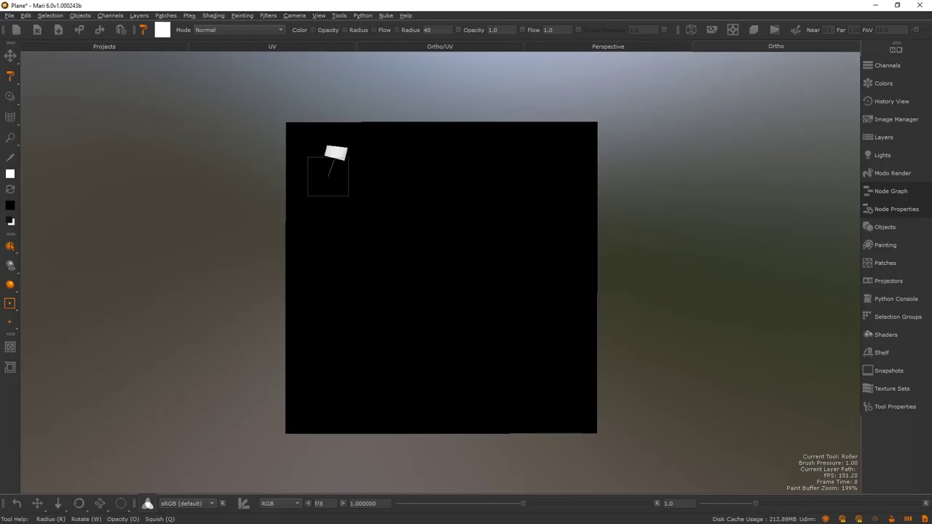
mouse_move(329, 176)
left_mouse_down()
mouse_move(335, 383)
mouse_move(560, 330)
mouse_move(378, 223)
mouse_move(477, 218)
mouse_move(440, 246)
left_mouse_up()
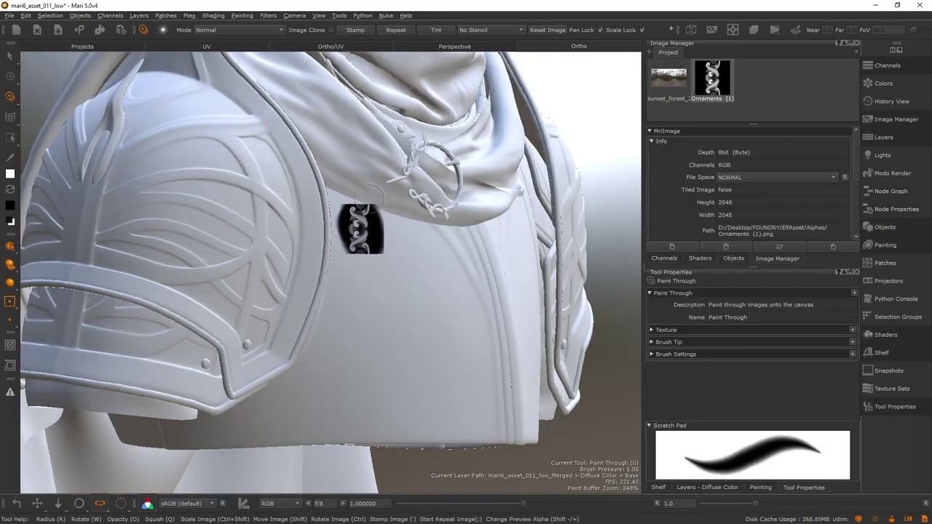
key(";")
mouse_move(368, 259)
left_mouse_down()
mouse_move(350, 311)
mouse_move(355, 345)
left_mouse_up()
key(";")
left_click(10, 117)
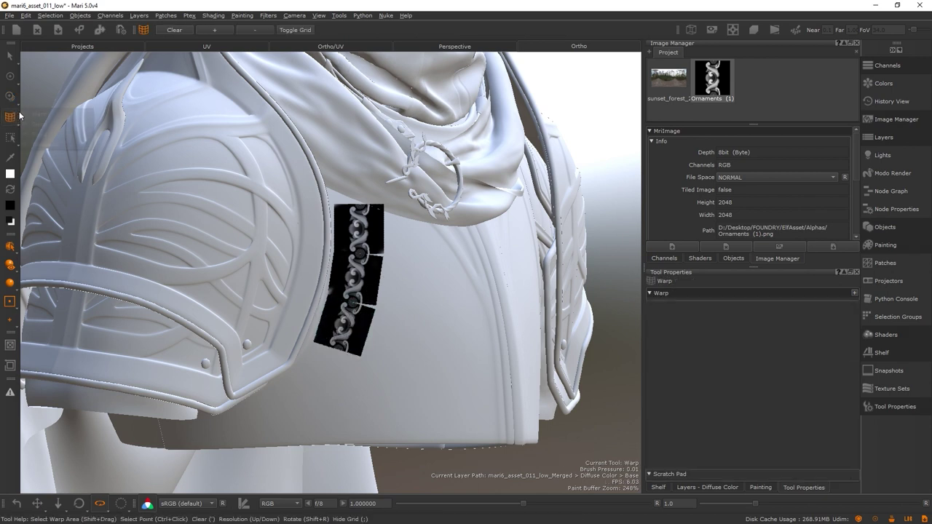
mouse_move(363, 290)
left_mouse_down()
mouse_move(385, 290)
mouse_move(427, 412)
left_mouse_up()
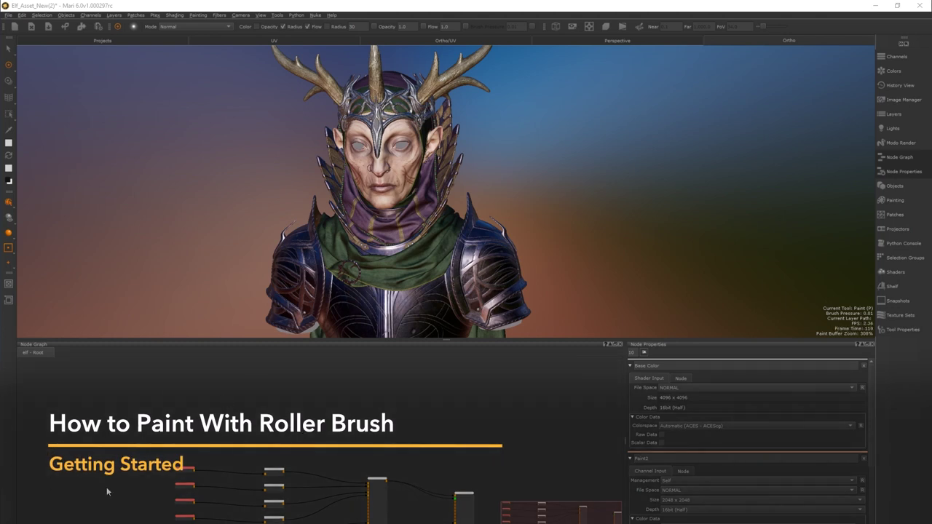
Switch the active painting tool to the Roller brush.
left_click(8, 48)
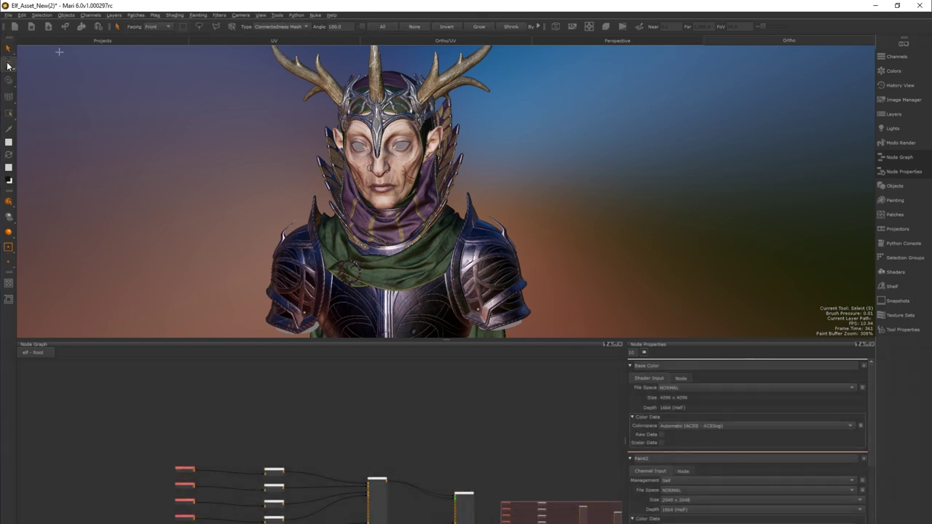
left_click(8, 66)
left_click(8, 65)
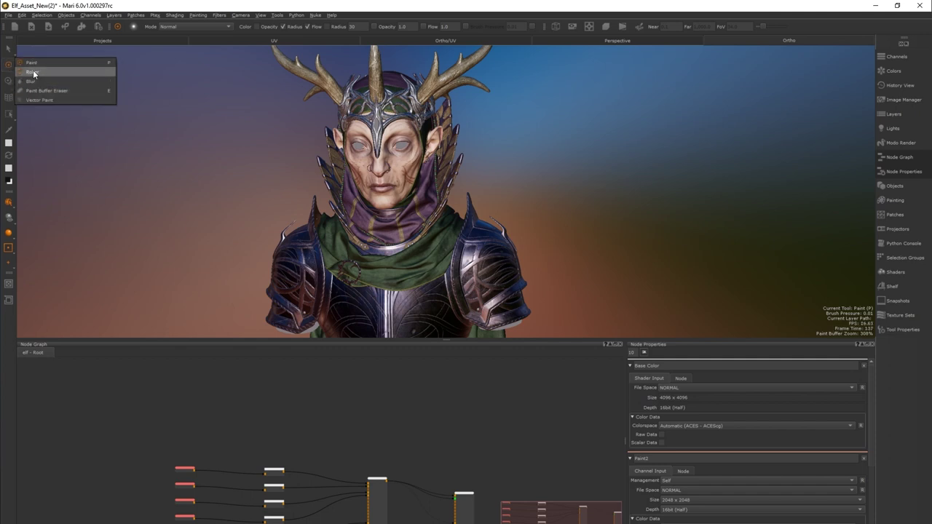
left_click(32, 71)
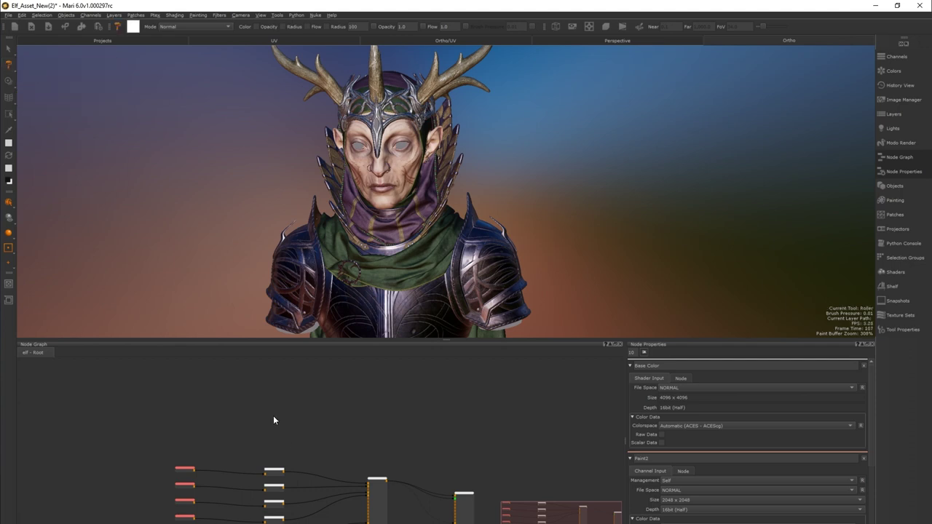
Add a black 4096 x 4096, 8bit (Byte) scalar Paint node above the Base Color node and show it in the viewer.
key("p")
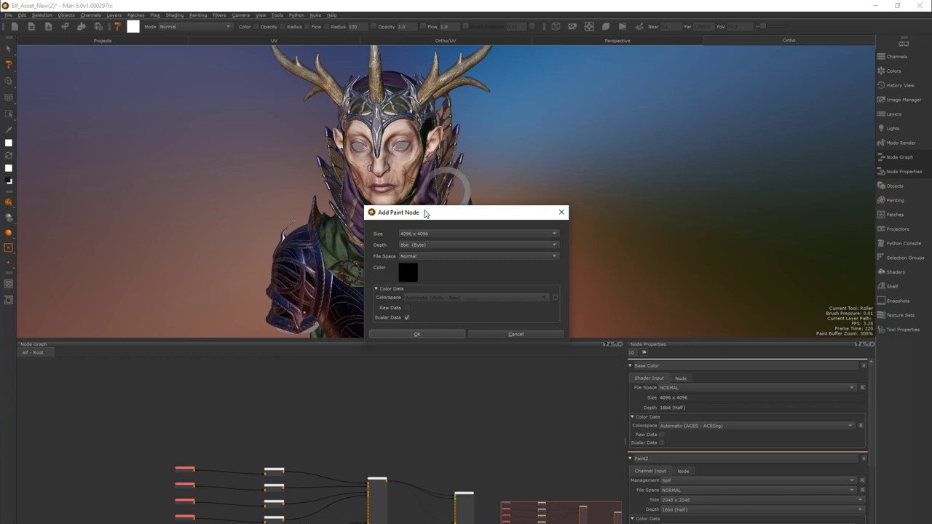
key("Return")
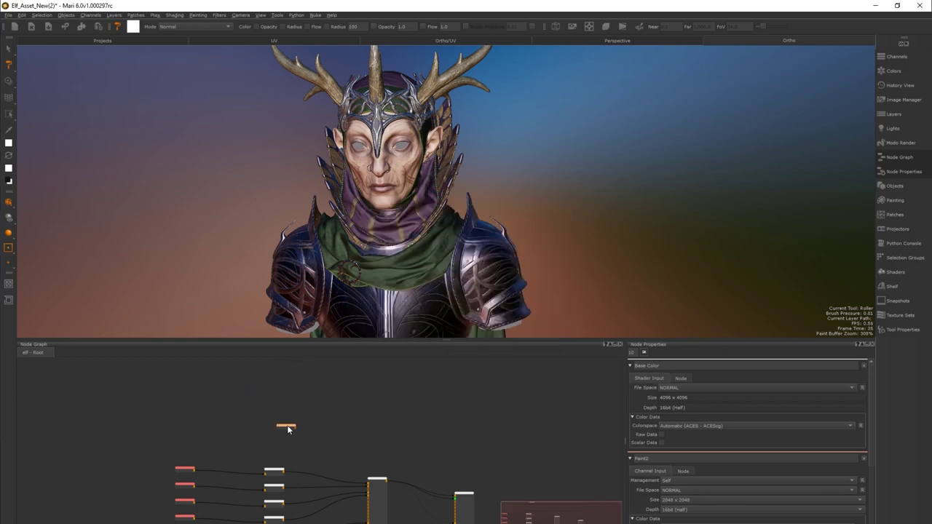
left_click_drag(287, 426, 276, 430)
scroll(275, 432, "up", 3)
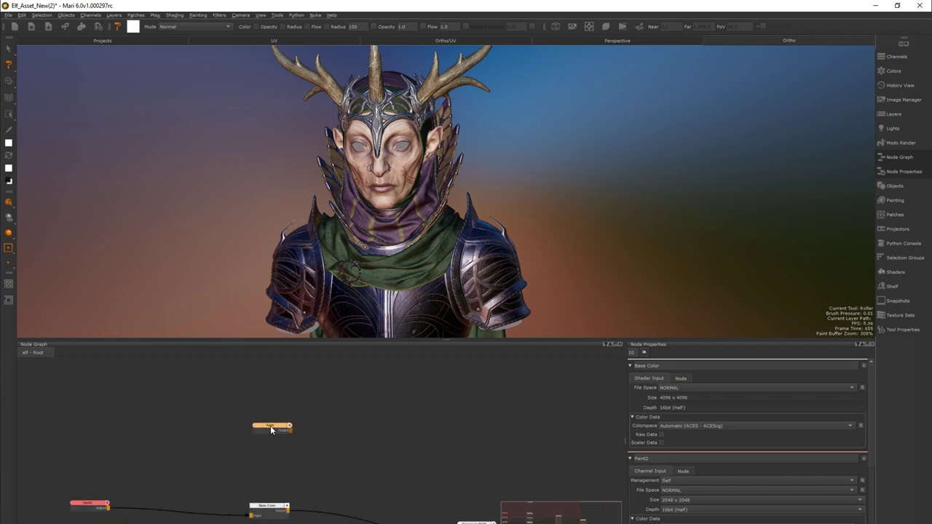
key("1")
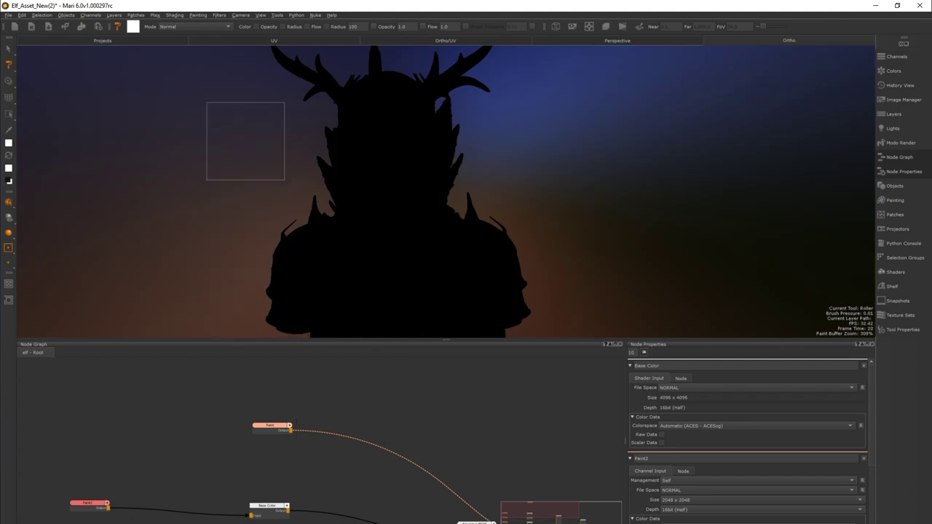
left_click_drag(268, 426, 267, 434)
Load the OrnamentTrim_4 PNG from the D:/PNG folder as the roller's brush tip bitmap and set its source to Red.
left_click(903, 330)
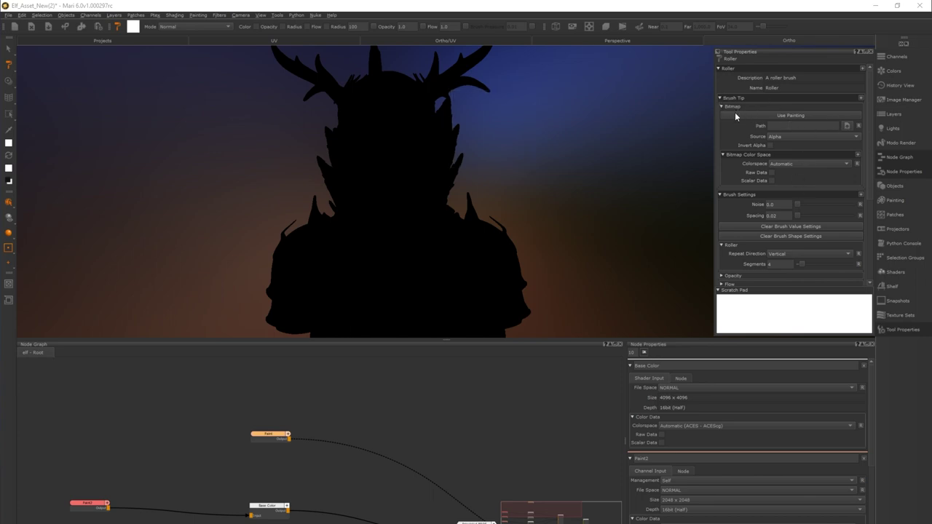
left_click(848, 125)
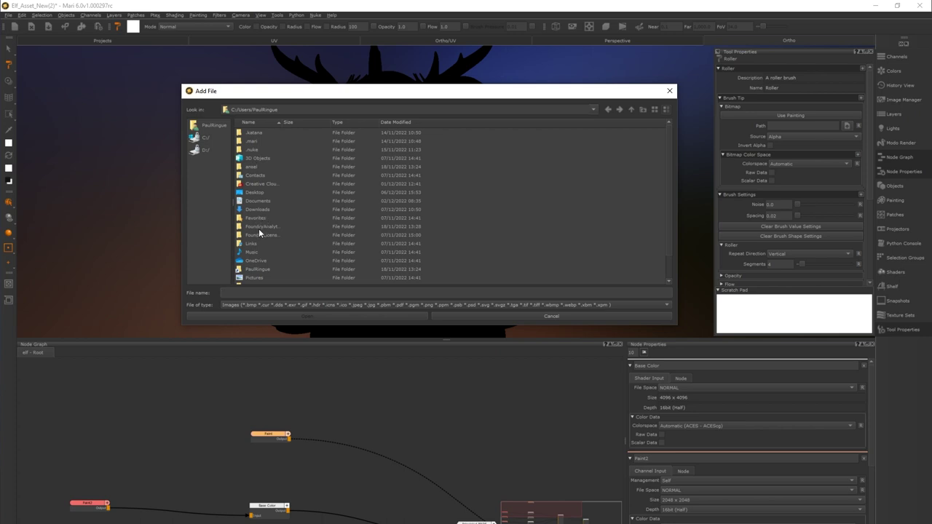
left_click(208, 151)
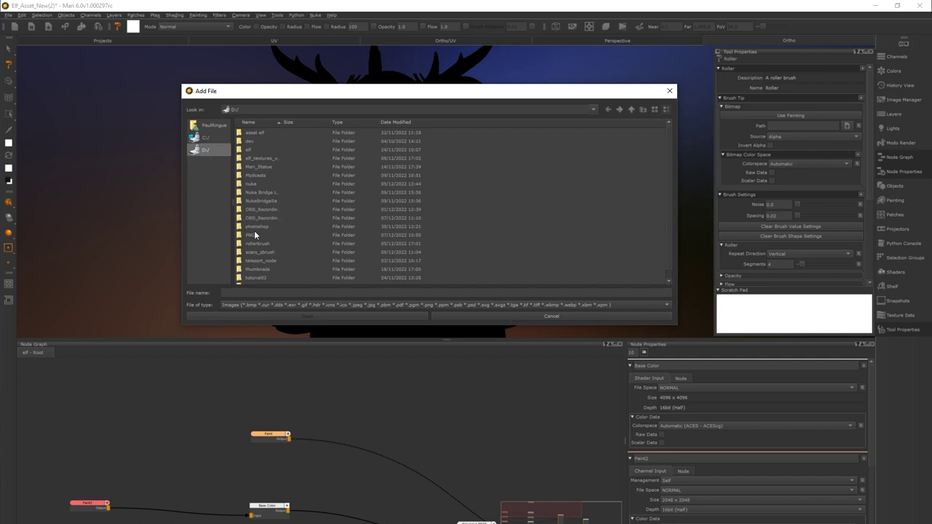
double_click(256, 234)
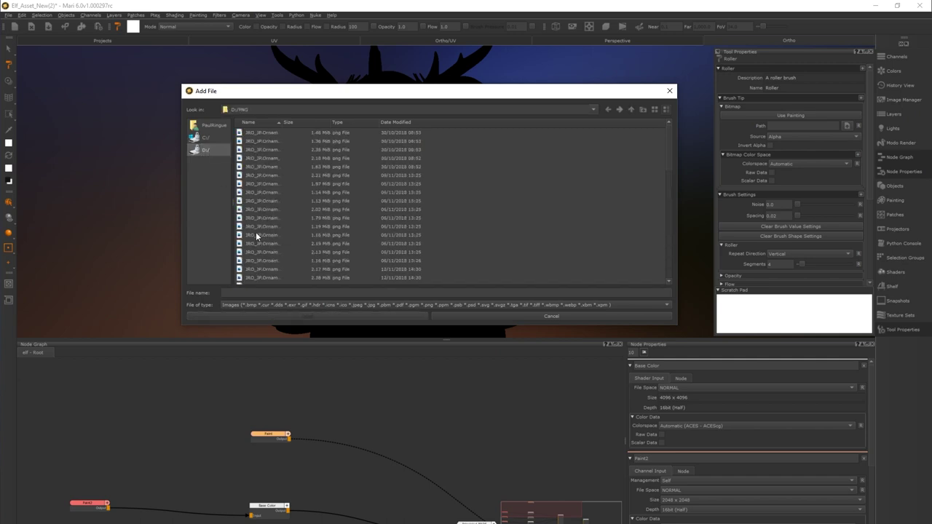
double_click(264, 139)
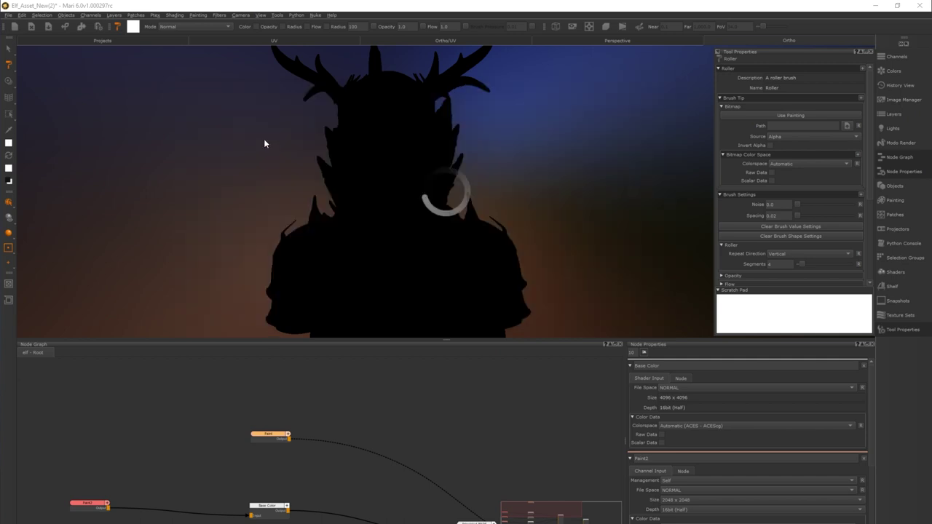
left_click(777, 136)
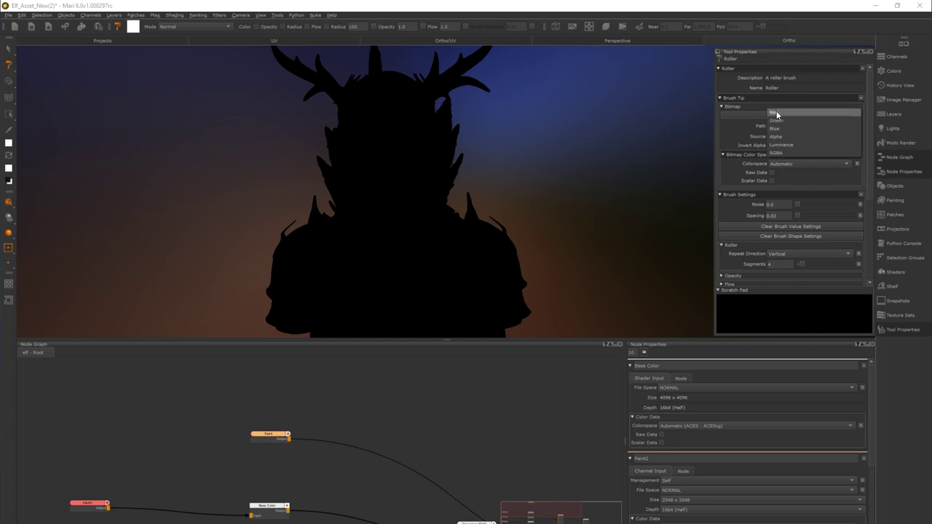
left_click(776, 113)
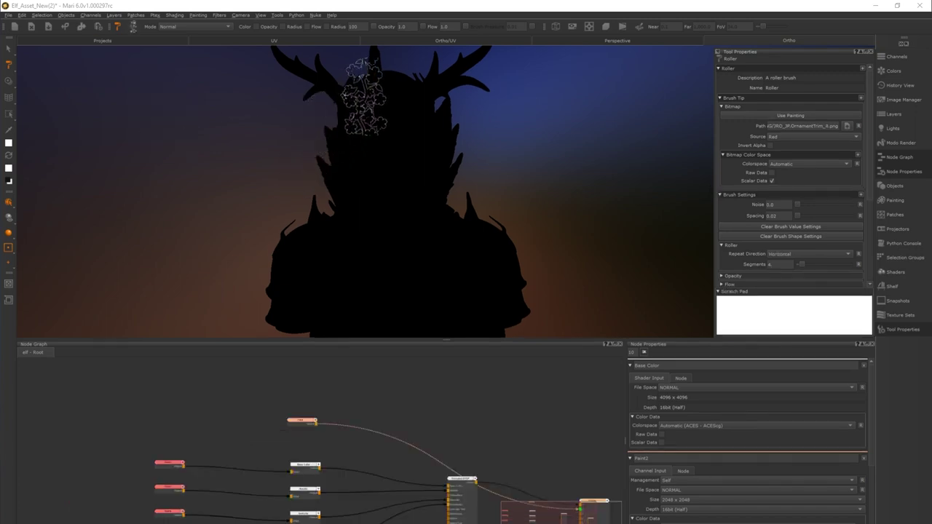
Paint test strokes on the silhouette with Horizontal and Vertical repeat directions, and clear them.
left_click_drag(376, 83, 384, 271)
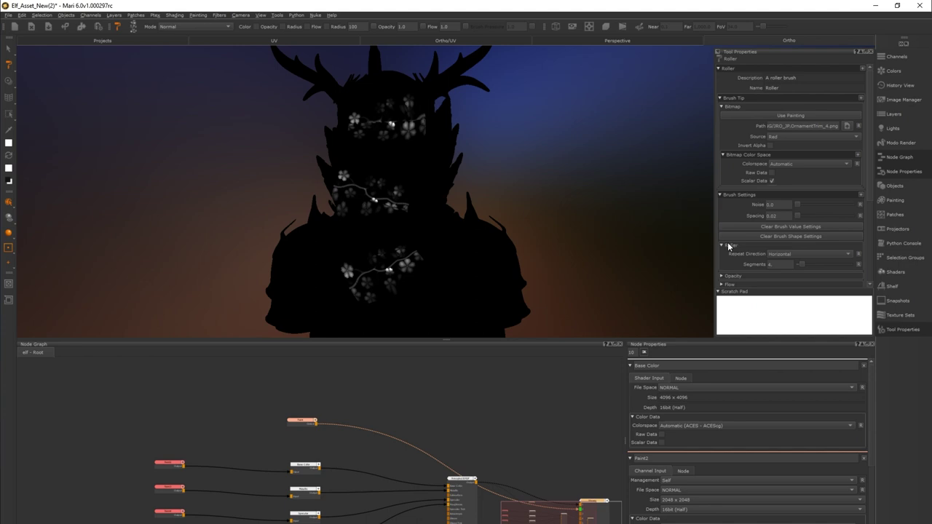
left_click(786, 252)
left_click(779, 264)
mouse_move(293, 244)
left_mouse_down()
mouse_move(388, 274)
mouse_move(448, 193)
mouse_move(434, 156)
mouse_move(390, 135)
mouse_move(350, 182)
mouse_move(380, 269)
mouse_move(421, 300)
mouse_move(469, 285)
mouse_move(496, 232)
left_mouse_up()
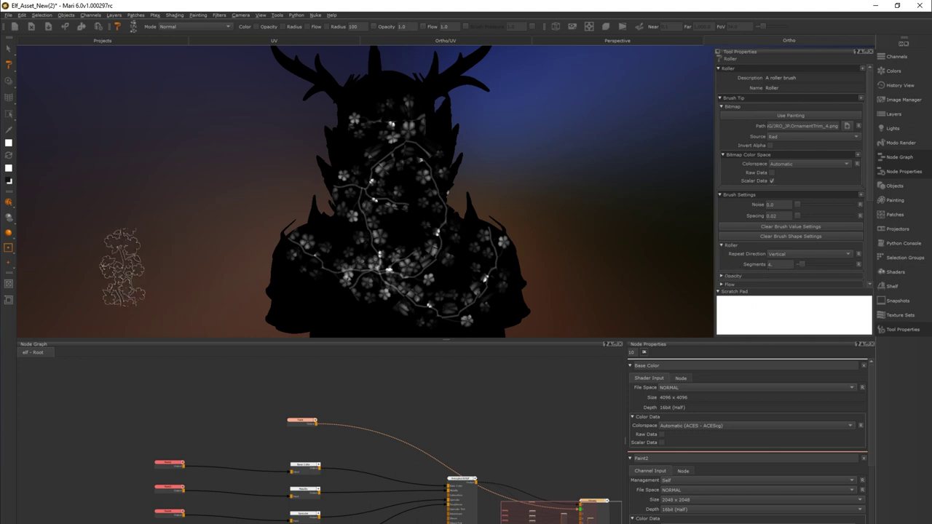
left_click(9, 283)
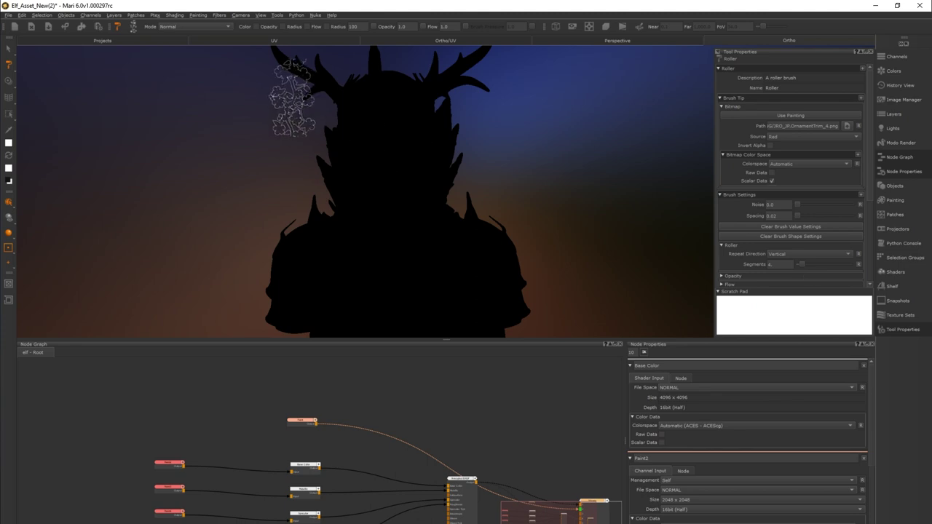
Set the roller's Segments to 40 and paint a stroke down the silhouette.
left_click_drag(783, 264, 753, 265)
type("40")
key("Return")
mouse_move(392, 99)
left_mouse_down()
mouse_move(377, 280)
mouse_move(439, 286)
mouse_move(430, 292)
left_mouse_up()
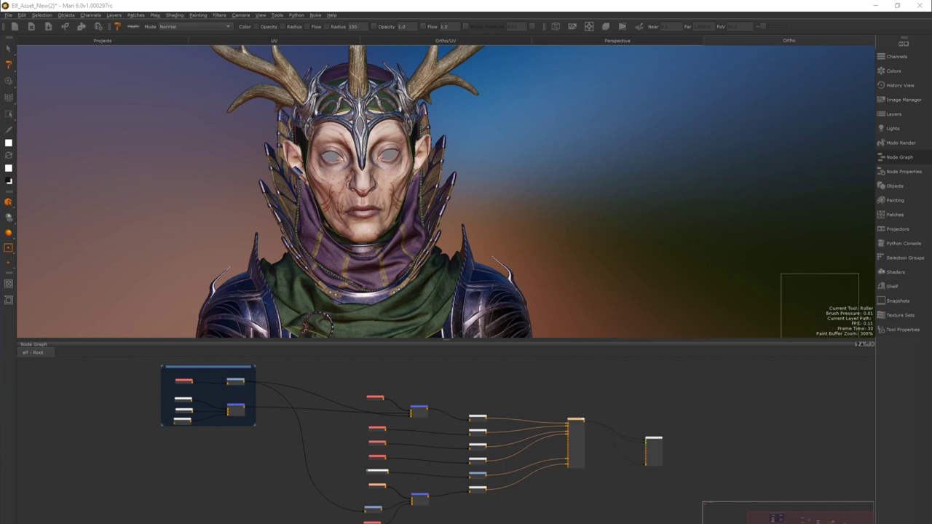
Examine the textured elf's face up close and the node connections feeding the Principled BRDF shader.
mouse_move(407, 223)
left_mouse_down("alt")
mouse_move(428, 220)
mouse_move(384, 216)
left_mouse_up("alt")
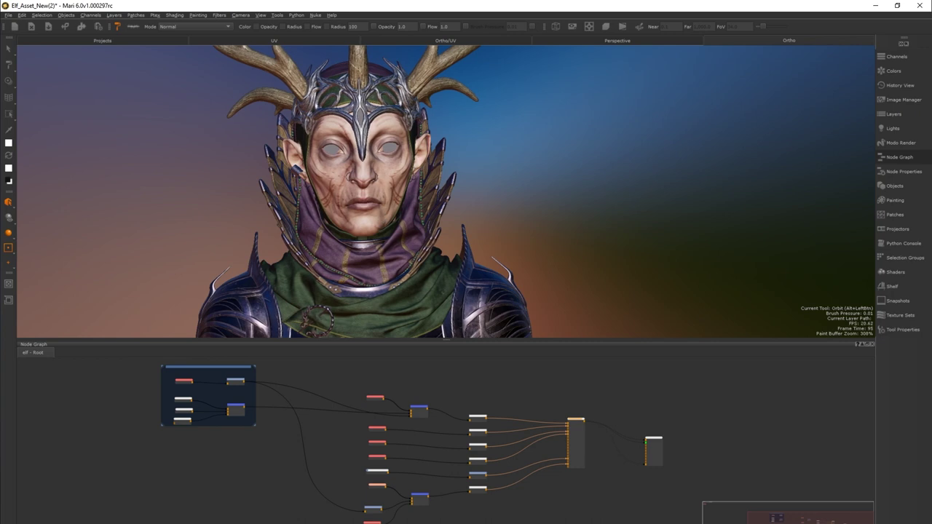
left_click_drag(135, 365, 584, 429)
scroll(585, 430, "up", 5)
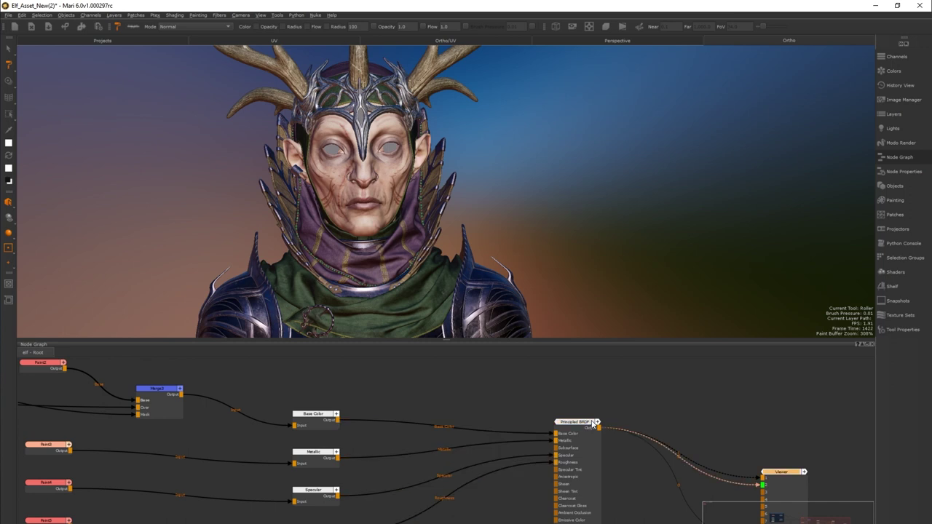
scroll(587, 429, "down", 4)
left_click(528, 399)
scroll(529, 402, "up", 4)
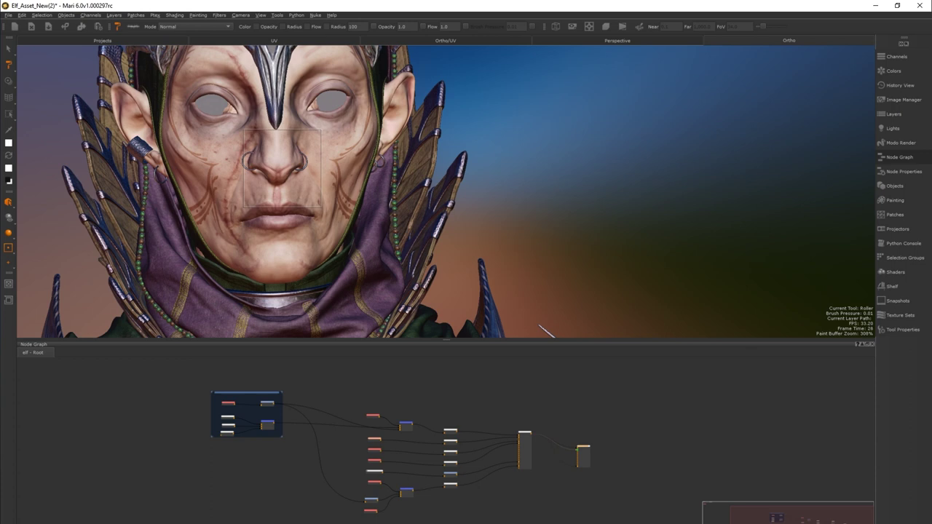
left_click_drag(306, 192, 335, 199, "alt")
scroll(302, 398, "up", 3)
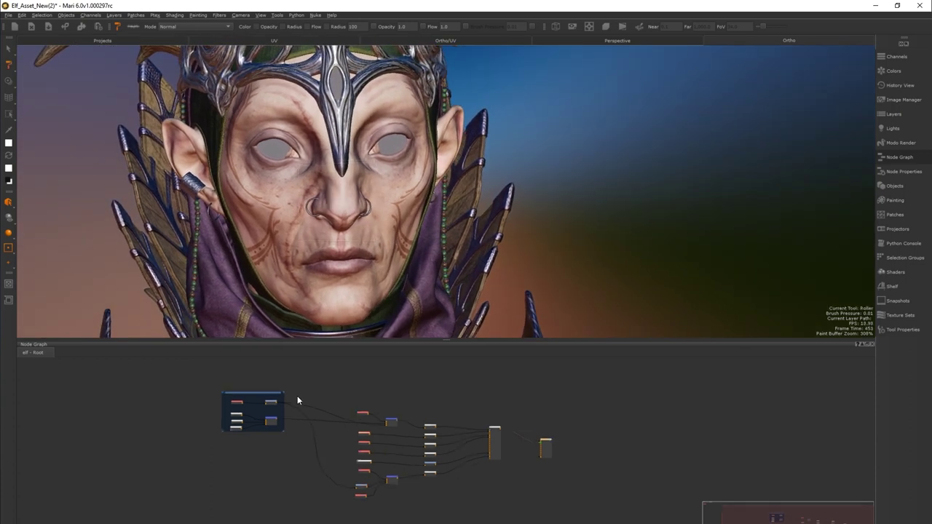
Create a Color node in the empty area above the existing base color nodes.
scroll(352, 395, "up", 2)
key("Tab")
type("col")
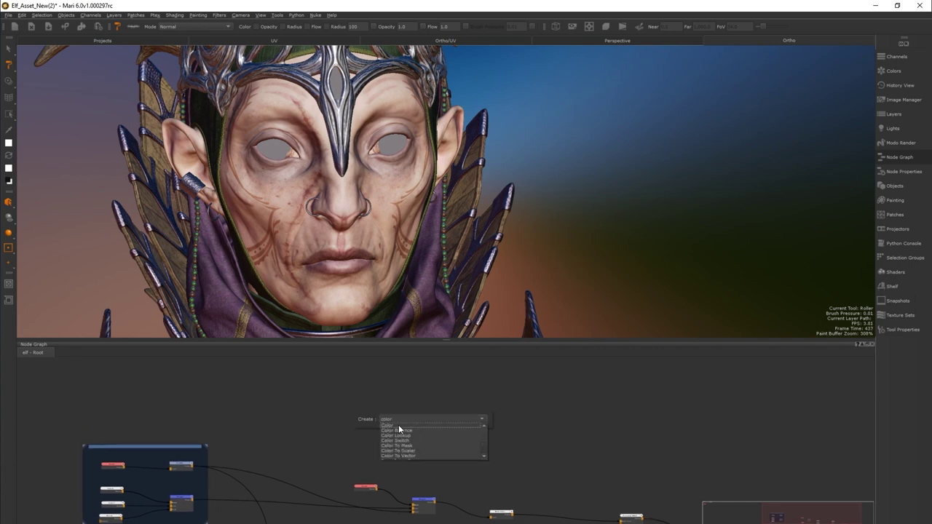
type("or")
left_click(396, 425)
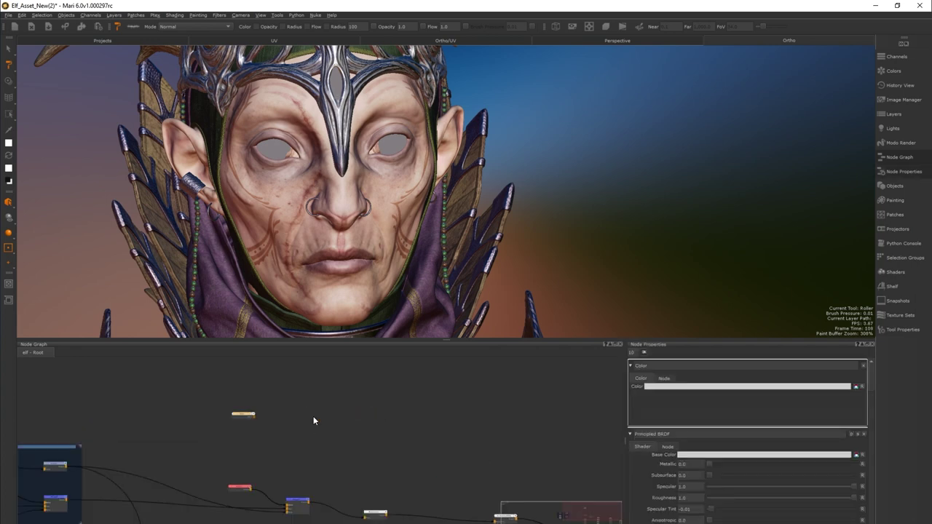
Set the Color node's color to a dark reddish brown.
left_click(731, 387)
left_click_drag(643, 153, 518, 204)
left_click_drag(609, 301, 610, 318)
left_click(569, 264)
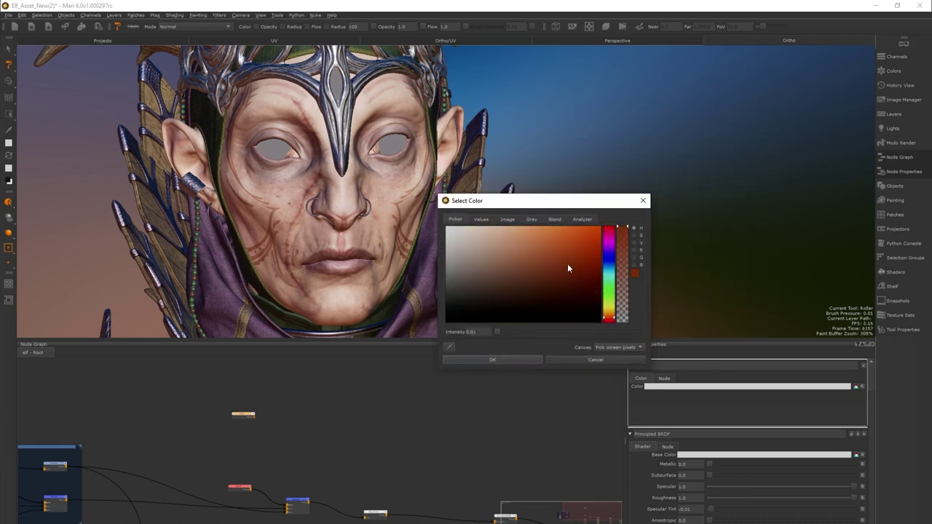
left_click(524, 359)
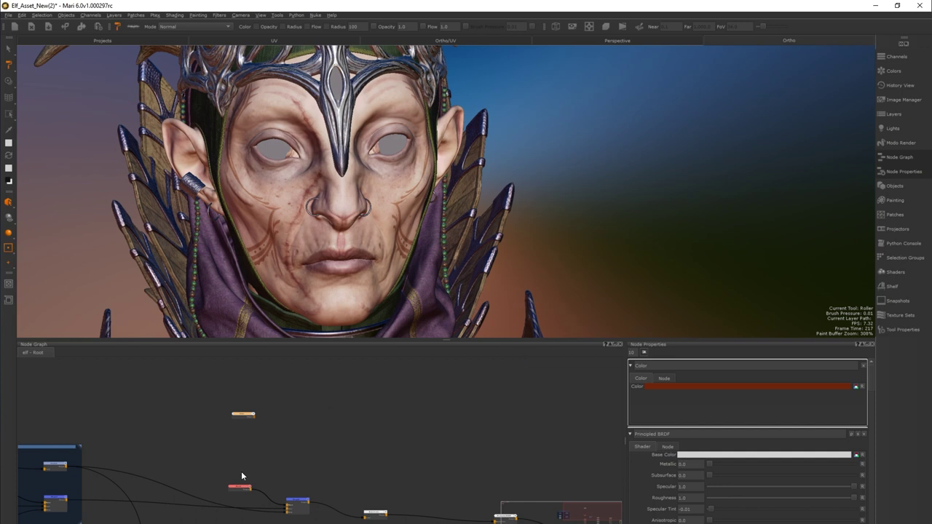
Add a Merge node beside the Color node and show the Paint2 base color texture in the viewer.
middle_click_drag(241, 476, 319, 432)
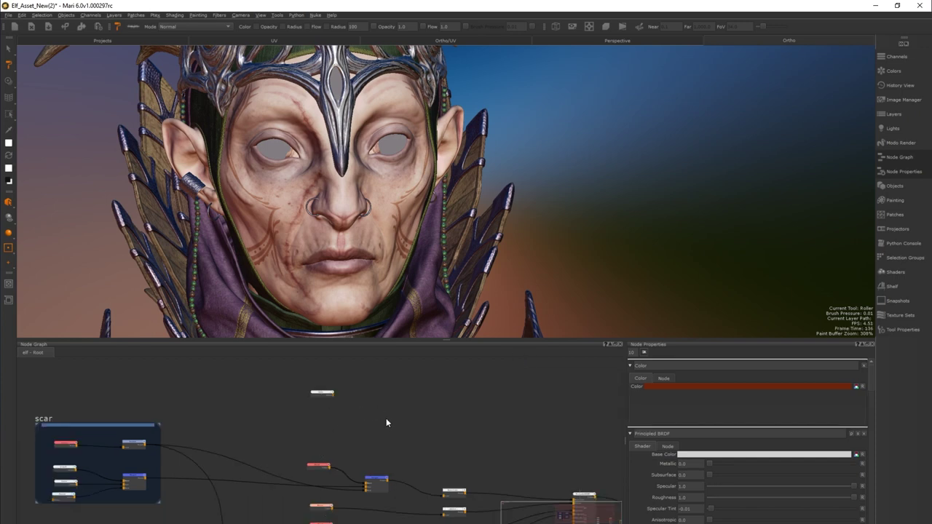
left_click_drag(394, 432, 354, 409)
mouse_move(348, 448)
middle_mouse_down()
mouse_move(384, 406)
mouse_move(335, 400)
mouse_move(315, 470)
middle_mouse_up()
scroll(318, 414, "up", 3)
scroll(314, 470, "down", 3)
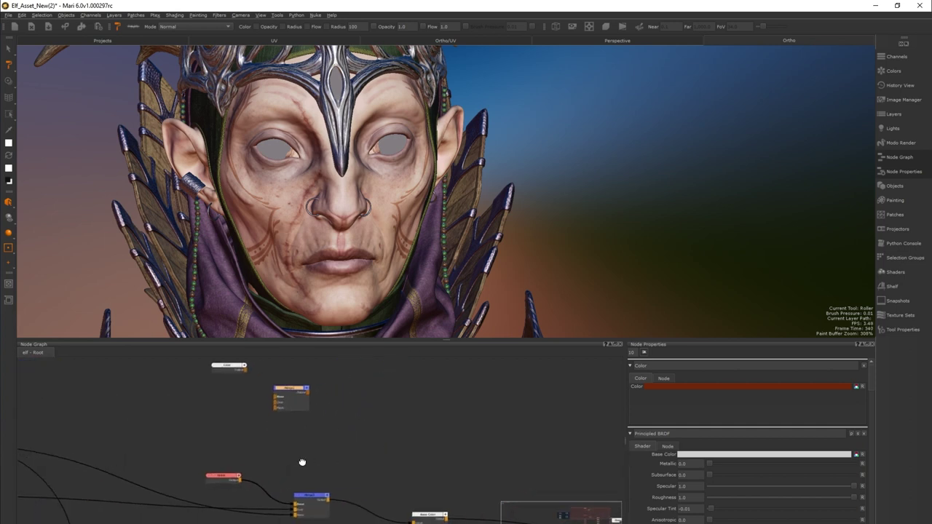
left_click(231, 478)
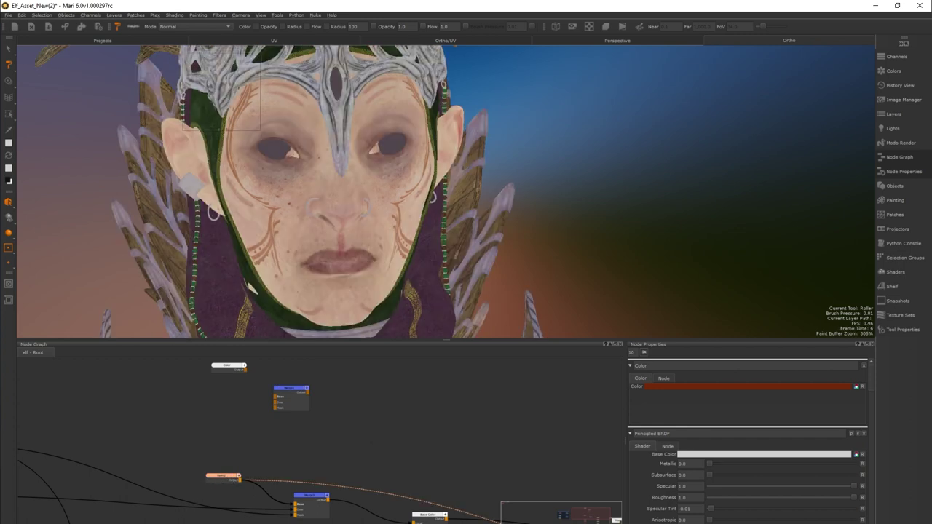
Connect Paint2 to the new Merge node's Base input and the Color node to its Over input, and view the merged output.
scroll(456, 370, "down", 1)
left_click_drag(327, 388, 341, 448)
scroll(311, 466, "up", 2)
scroll(231, 452, "down", 1)
left_click_drag(231, 392, 317, 498)
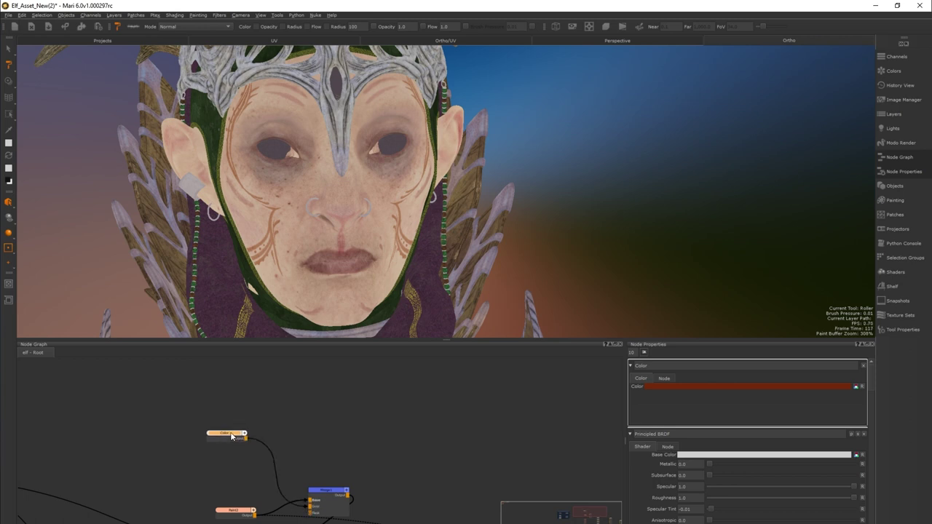
left_click_drag(232, 434, 243, 446)
left_click(320, 492)
key("1")
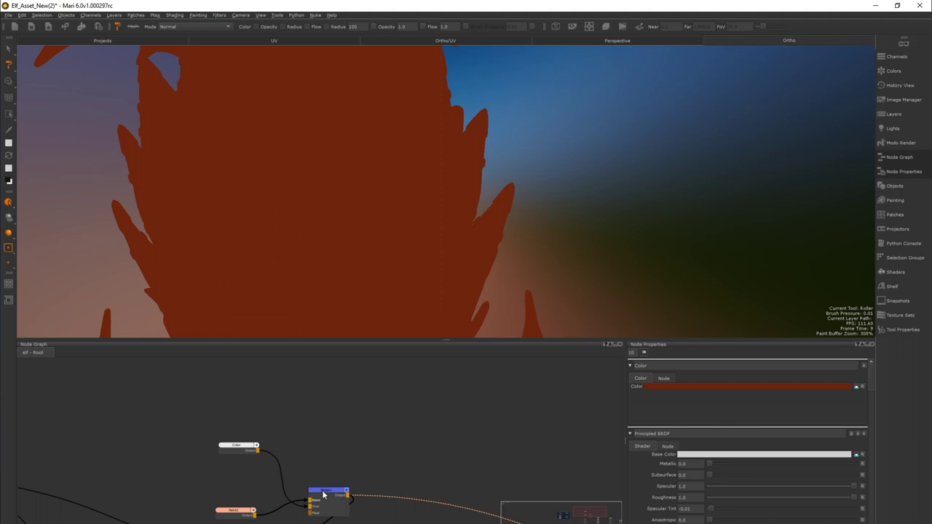
Add a black 4096 x 4096, 8-bit scalar Paint node, place it above the Color node and open its properties.
middle_click_drag(326, 493, 382, 437)
left_click_drag(306, 401, 301, 420)
left_click_drag(295, 385, 301, 391)
key("p")
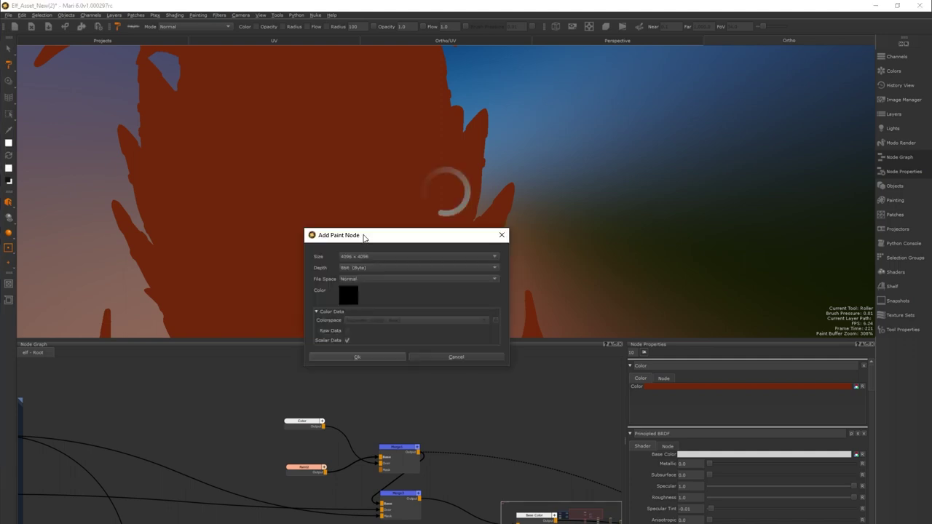
left_click(355, 357)
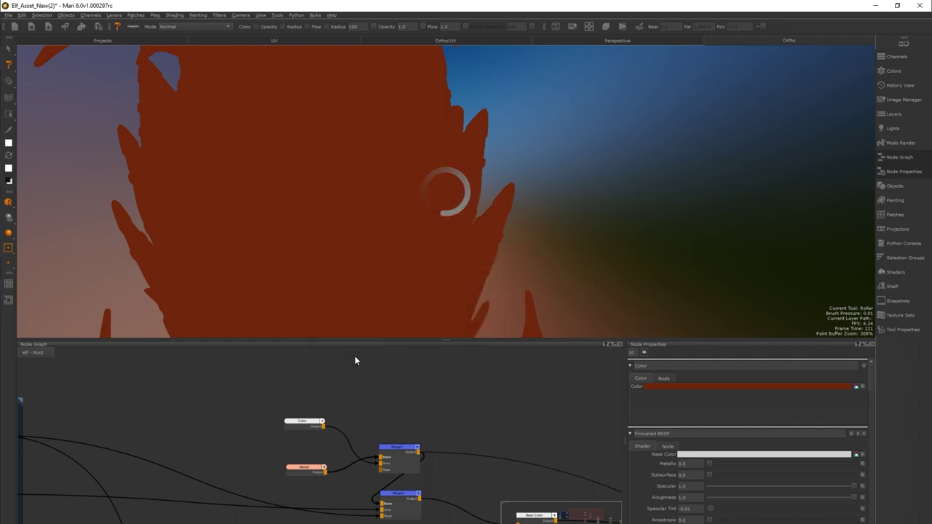
left_click_drag(301, 367, 303, 376)
middle_click_drag(302, 377, 305, 459)
double_click(306, 459)
middle_click_drag(390, 491, 374, 423)
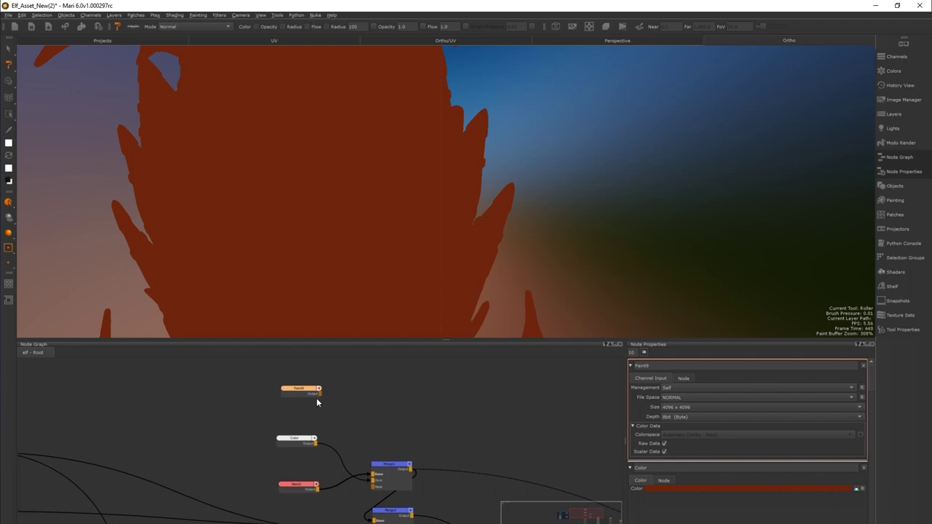
Switch through the Paint and Select tools, and reactivate the Roller brush.
left_click(8, 66)
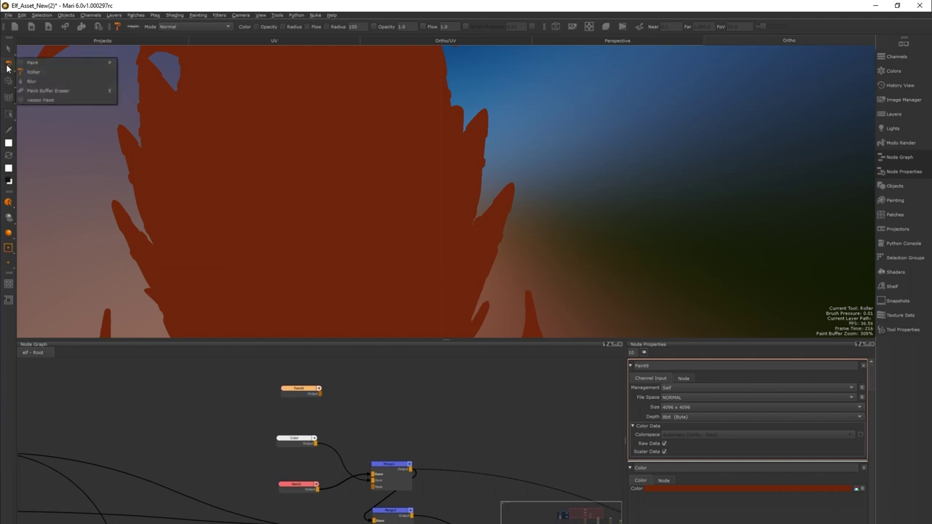
left_click(26, 64)
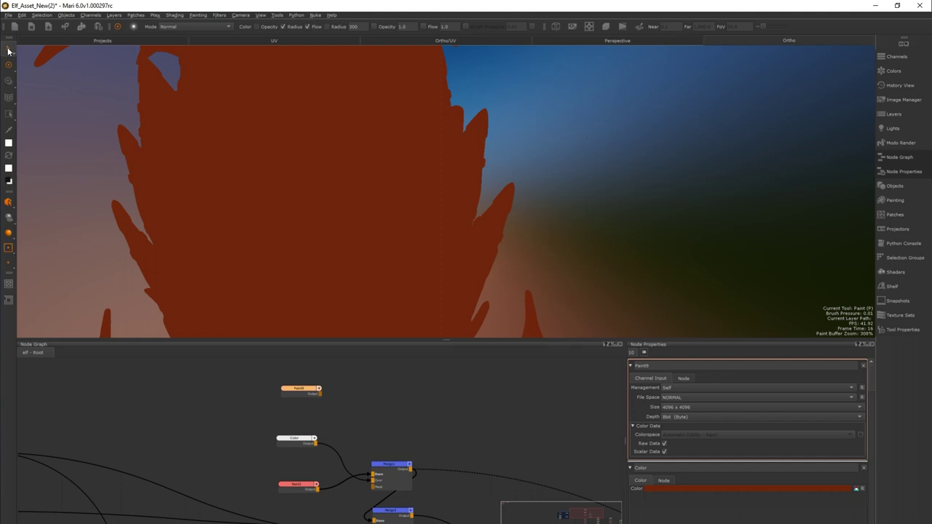
left_click(8, 50)
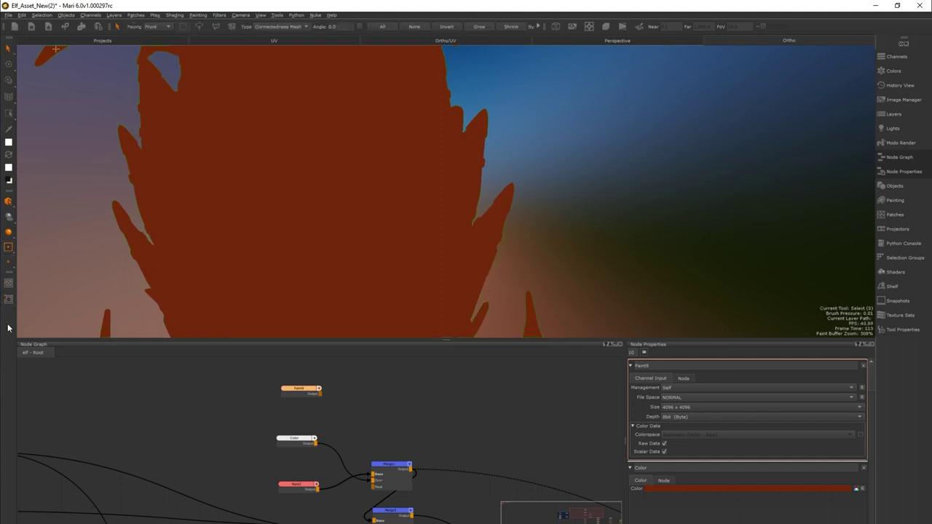
left_click(9, 65)
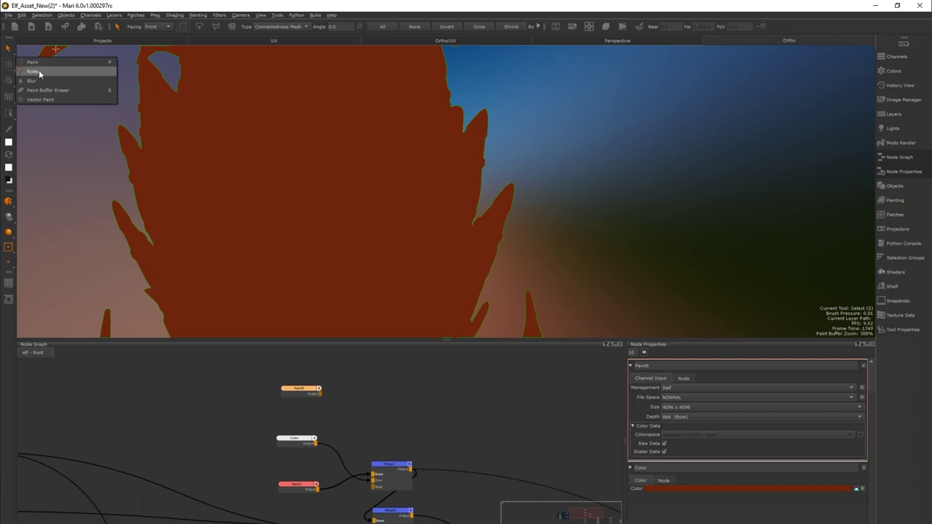
left_click(42, 71)
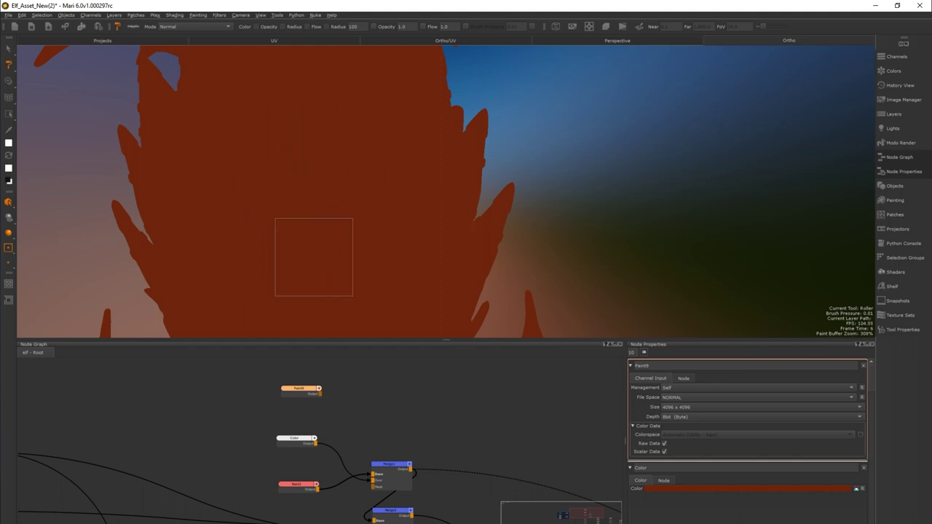
Load Scars_09_check6.jpg from the D: drive as the Roller's brush tip bitmap and set its source to Red.
left_click(910, 331)
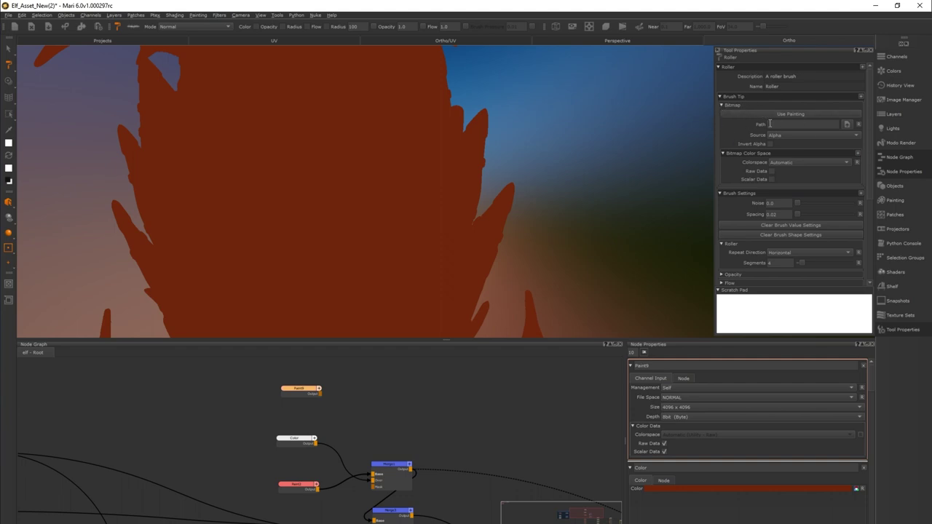
left_click(847, 124)
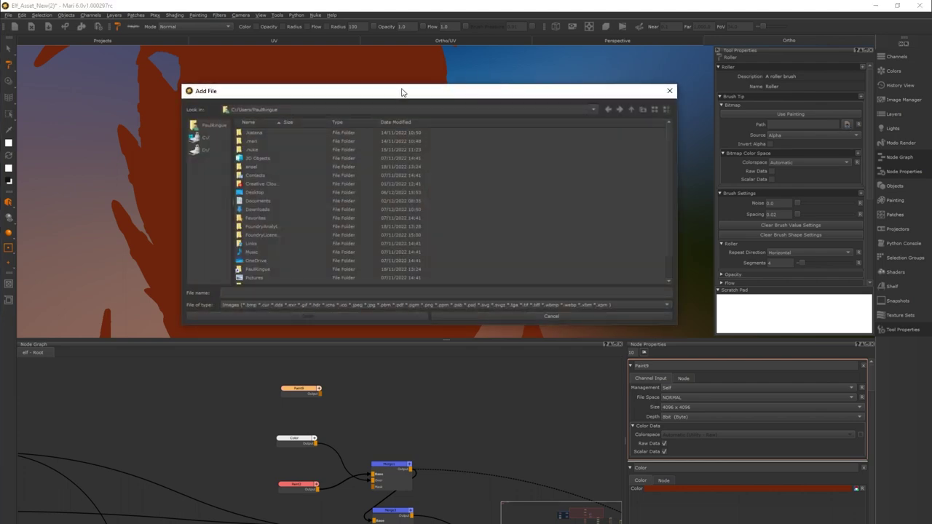
mouse_move(397, 96)
left_mouse_down()
mouse_move(387, 113)
mouse_move(382, 90)
left_mouse_up()
left_click(187, 145)
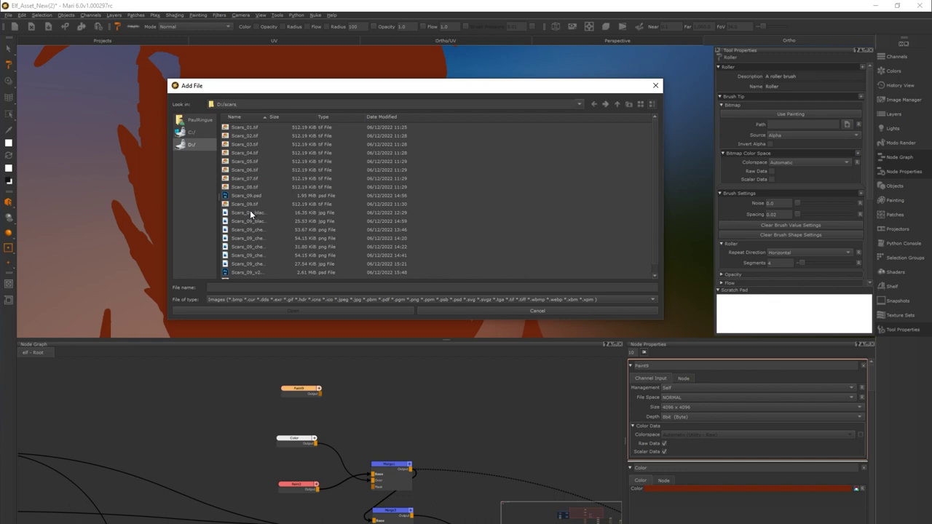
scroll(250, 210, "down", 1)
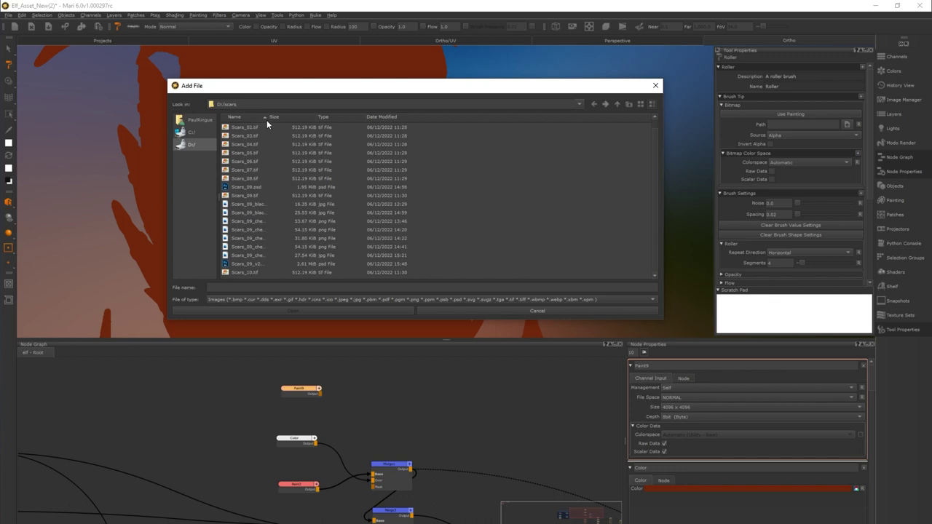
left_click_drag(270, 118, 349, 119)
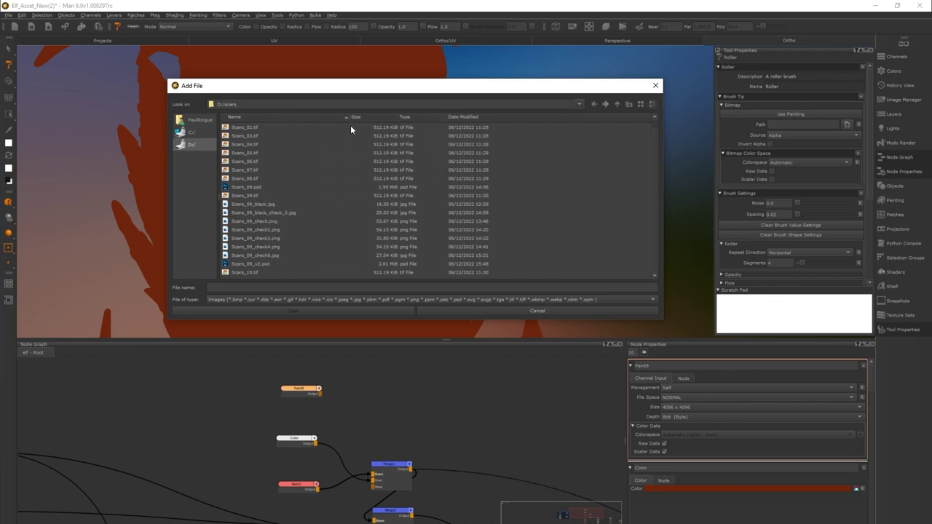
double_click(274, 255)
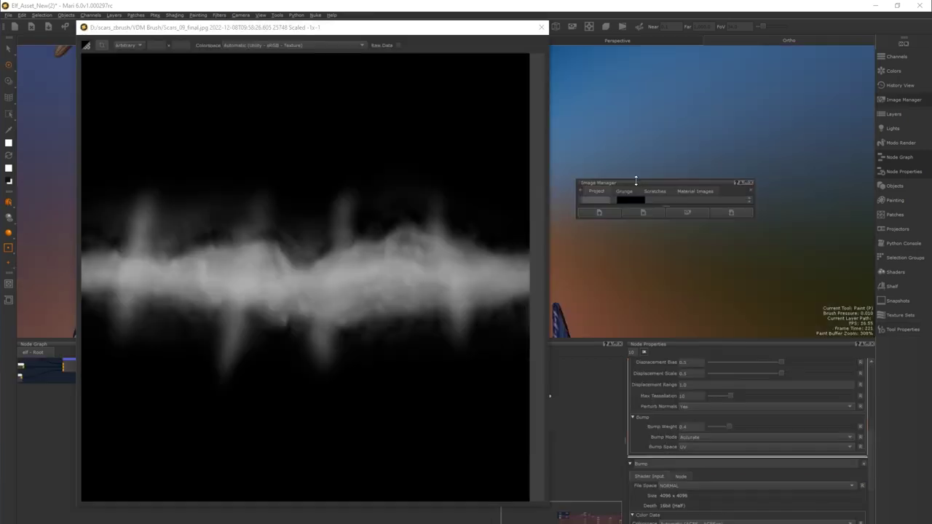
left_click_drag(636, 183, 660, 174)
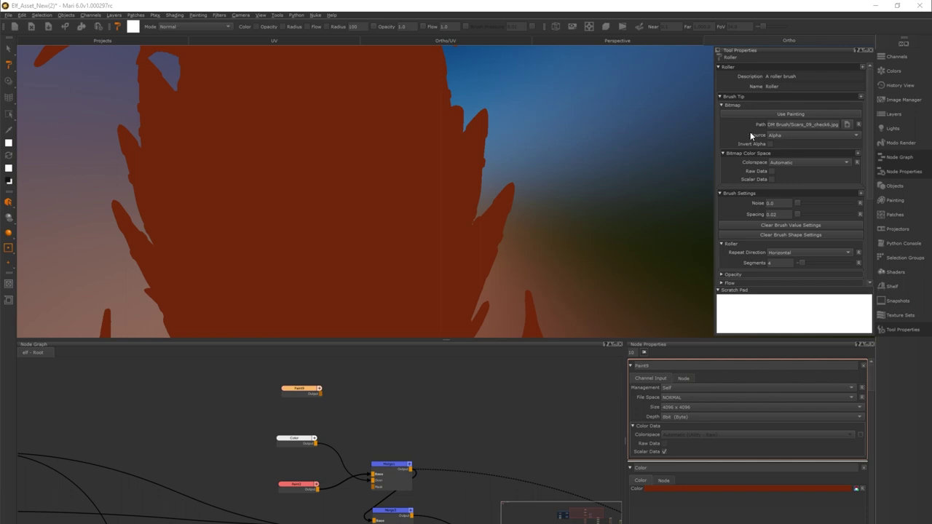
left_click(789, 135)
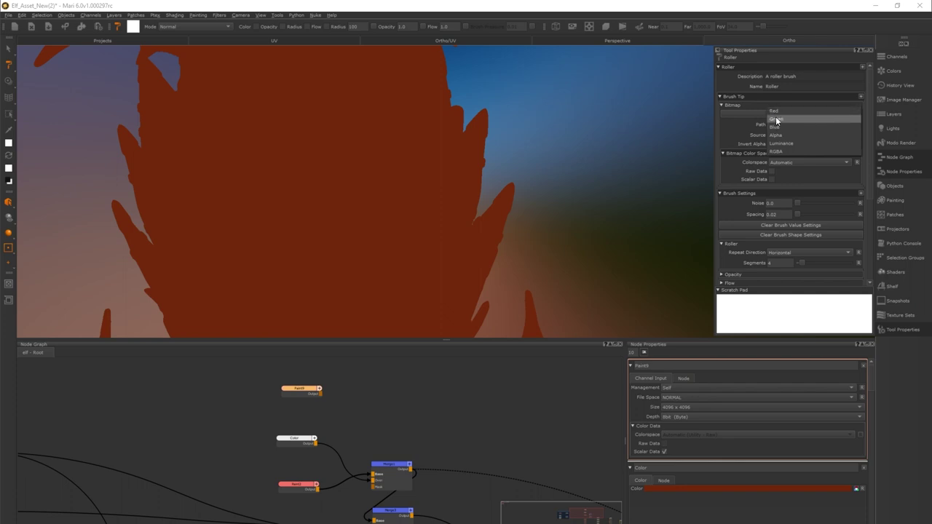
left_click(779, 111)
With the brush bitmap set to scalar data, view the Paint9 node and roll a long curved scar stroke down the head.
left_click(292, 399)
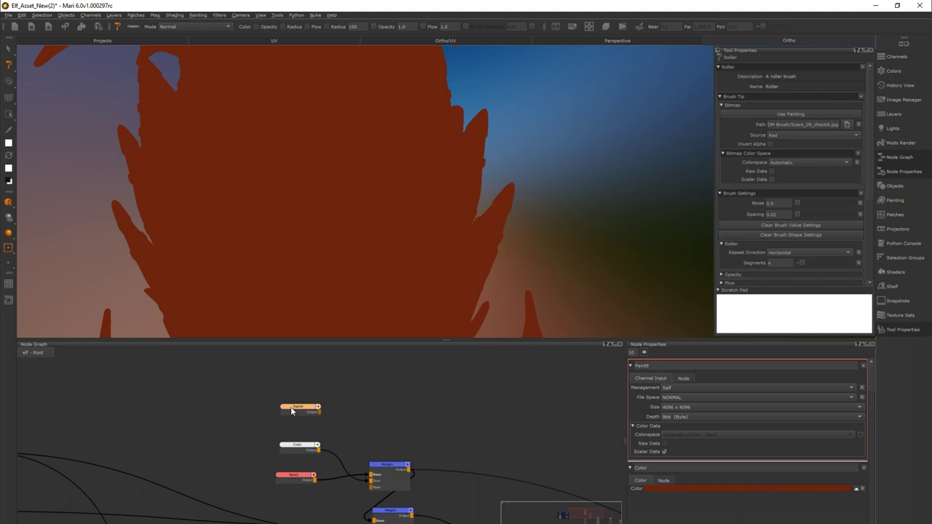
left_click_drag(293, 412, 289, 409)
mouse_move(297, 413)
left_mouse_down()
mouse_move(289, 417)
mouse_move(300, 414)
left_mouse_up()
key("1")
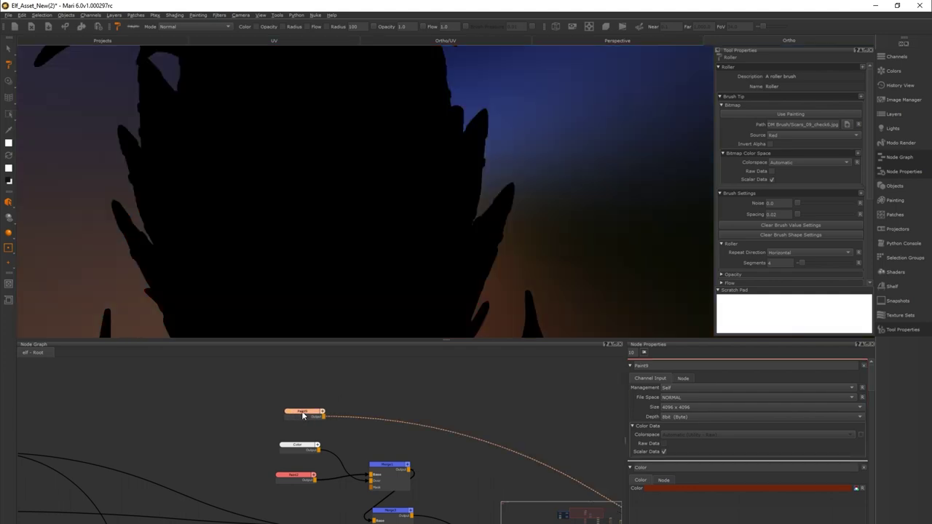
left_click_drag(303, 415, 291, 417)
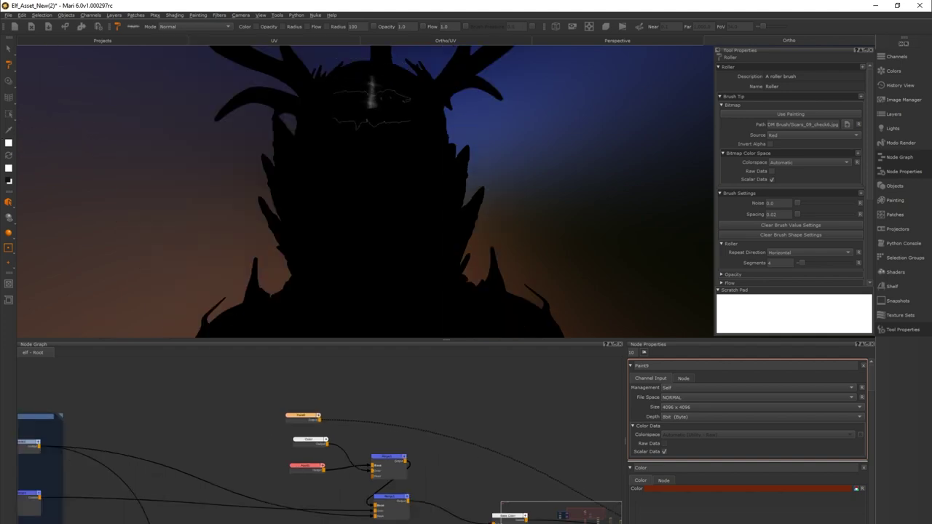
mouse_move(372, 106)
left_mouse_down()
mouse_move(340, 239)
mouse_move(347, 291)
mouse_move(371, 334)
left_mouse_up()
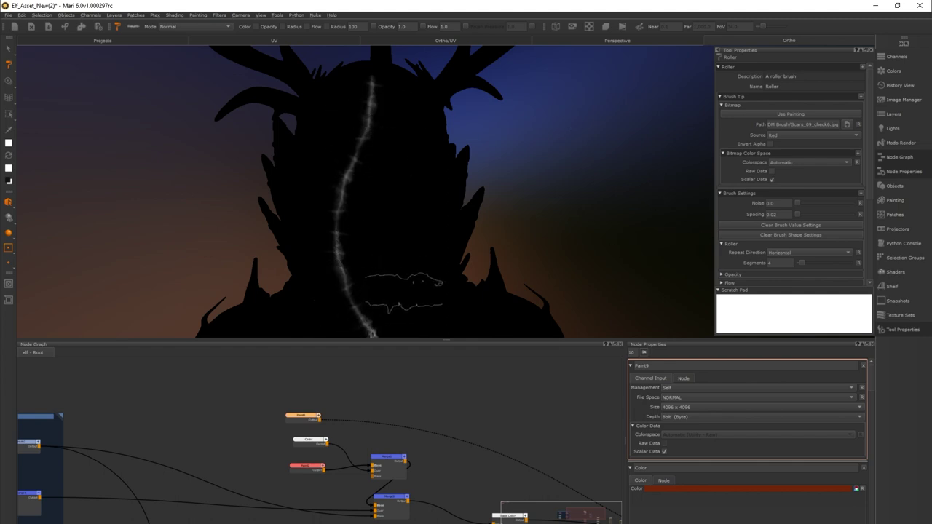
Set the Roller brush's segments to 40.
double_click(791, 262)
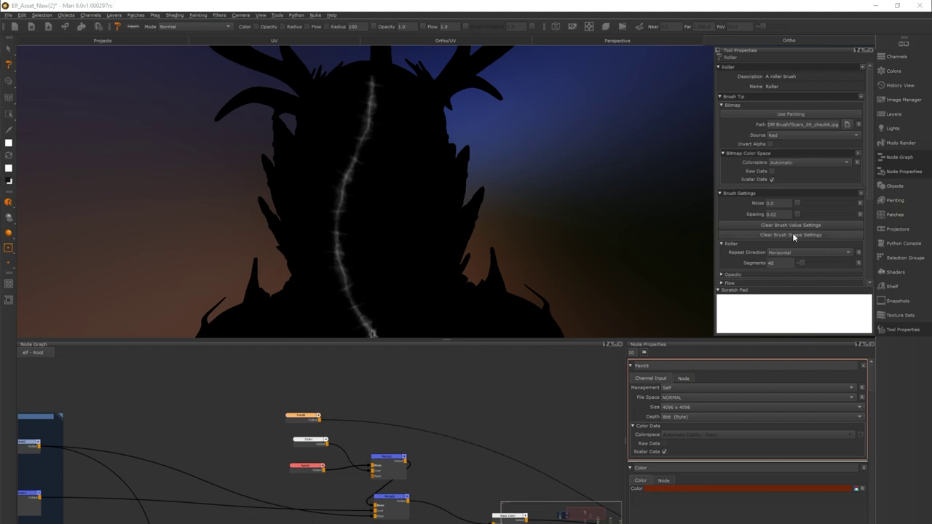
type("40")
key("Return")
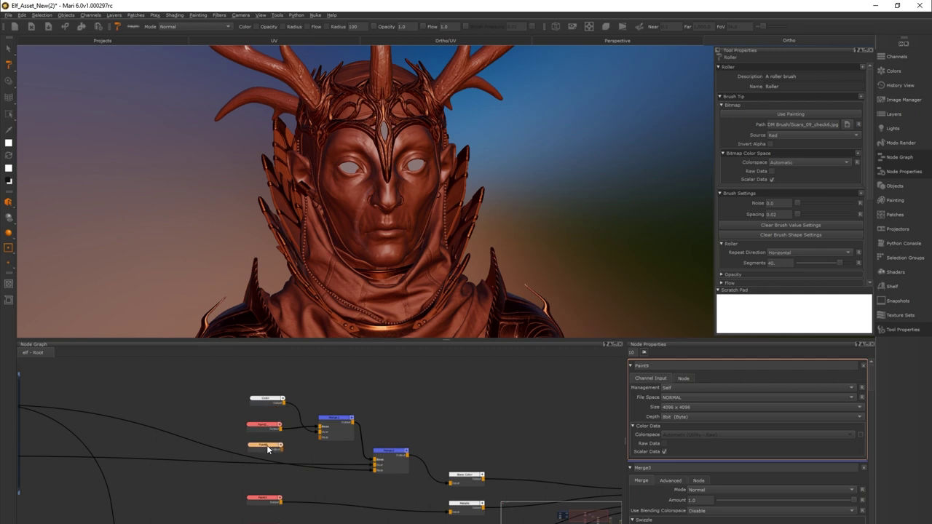
Place Paint9 beneath Paint2 and connect it to Merge1's Mask input, with the shaded elf shown in the viewer.
left_click_drag(314, 440, 268, 447)
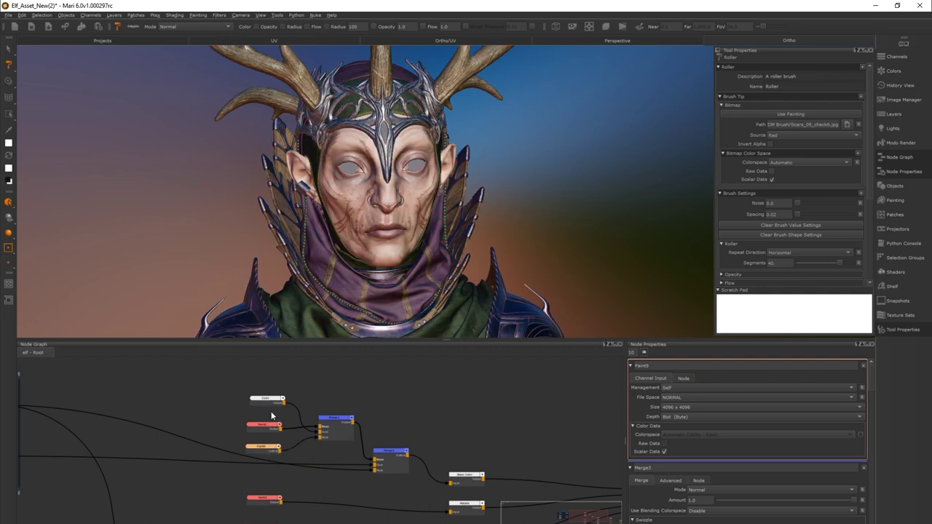
scroll(269, 409, "down", 2)
middle_click_drag(268, 410, 275, 425)
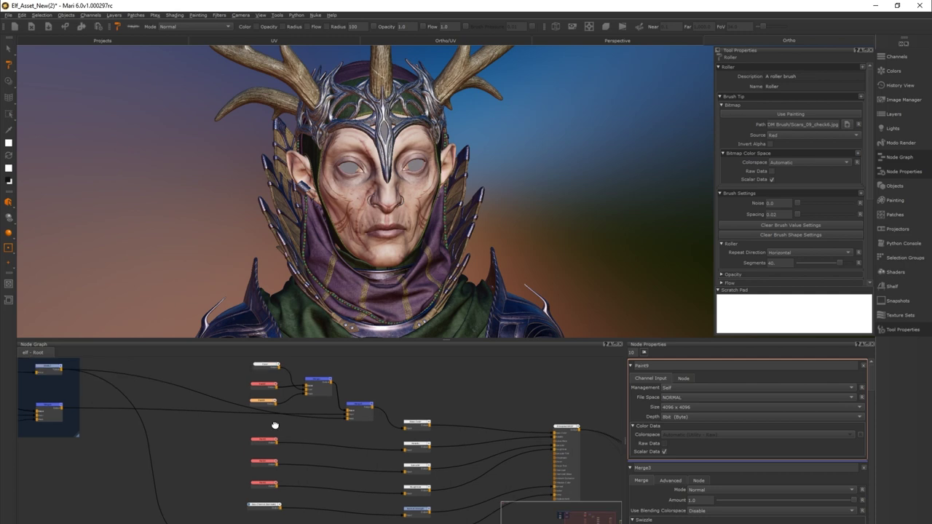
Disable the Merge3 node that follows Merge1 in the base color chain.
left_click(357, 405)
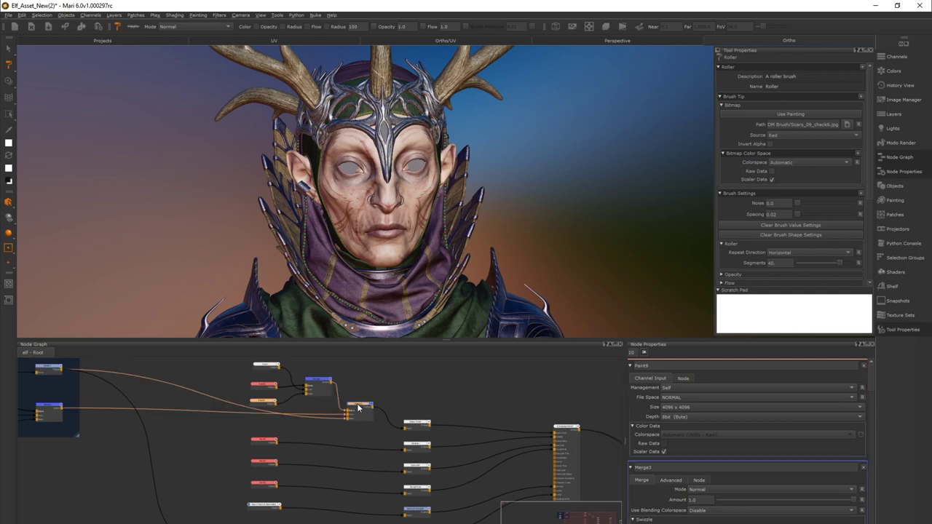
scroll(357, 408, "up", 3)
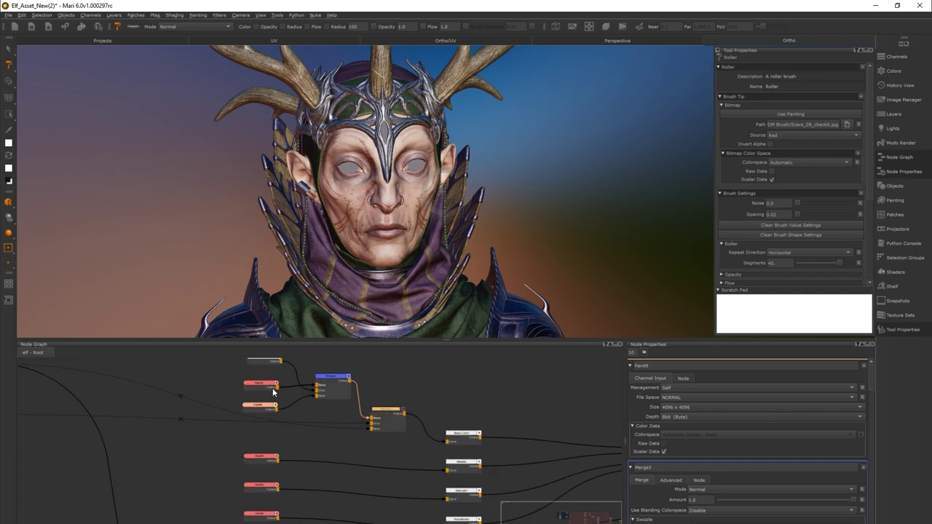
scroll(306, 160, "up", 3)
middle_click_drag(306, 160, 285, 97)
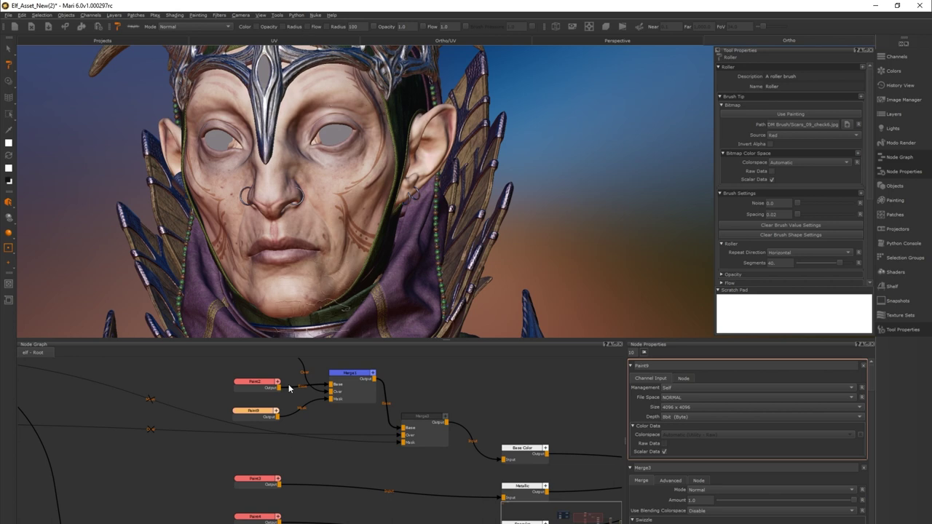
Move Paint9 away from Merge1 and insert a Grade node between its output and Merge1's Mask input.
middle_click_drag(292, 440, 315, 494)
left_click_drag(274, 484, 185, 490)
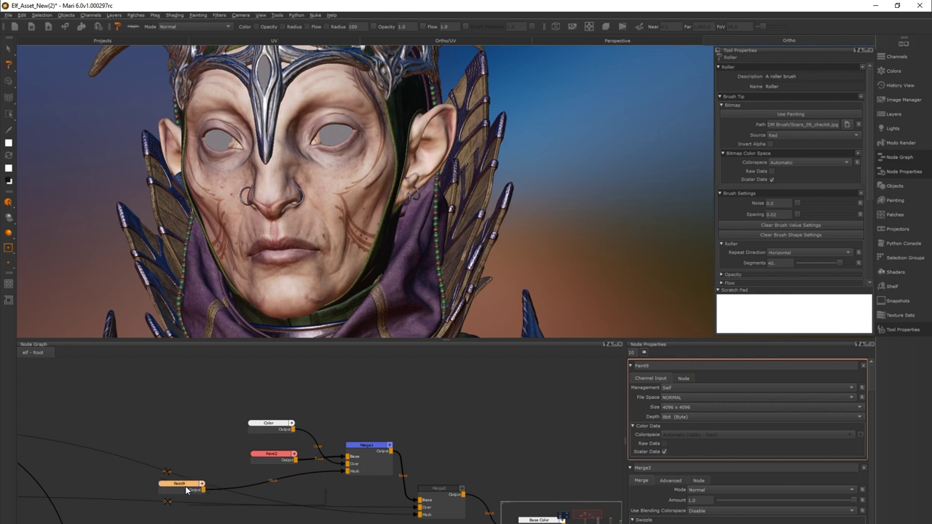
key("Tab")
type("grade")
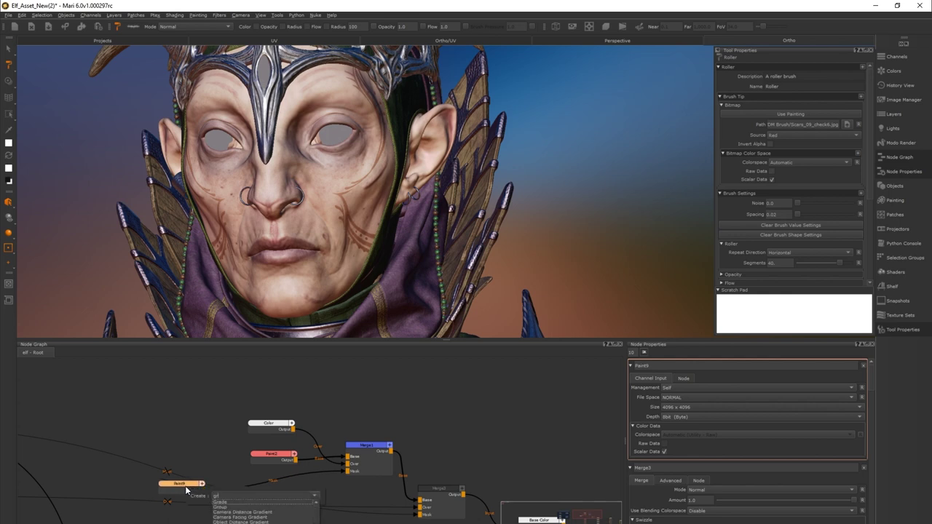
left_click(232, 504)
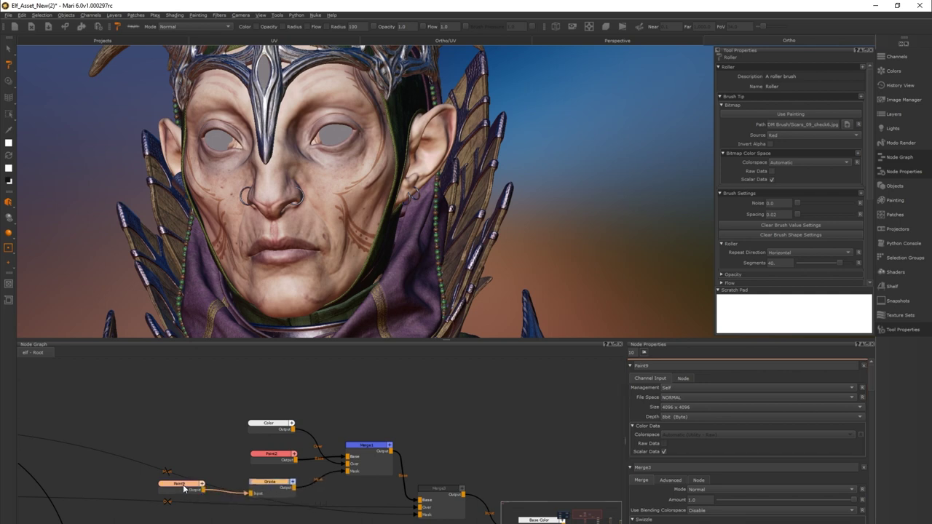
Set the Grade node's gain to 3.0 to strengthen the scar mask.
left_click(267, 485)
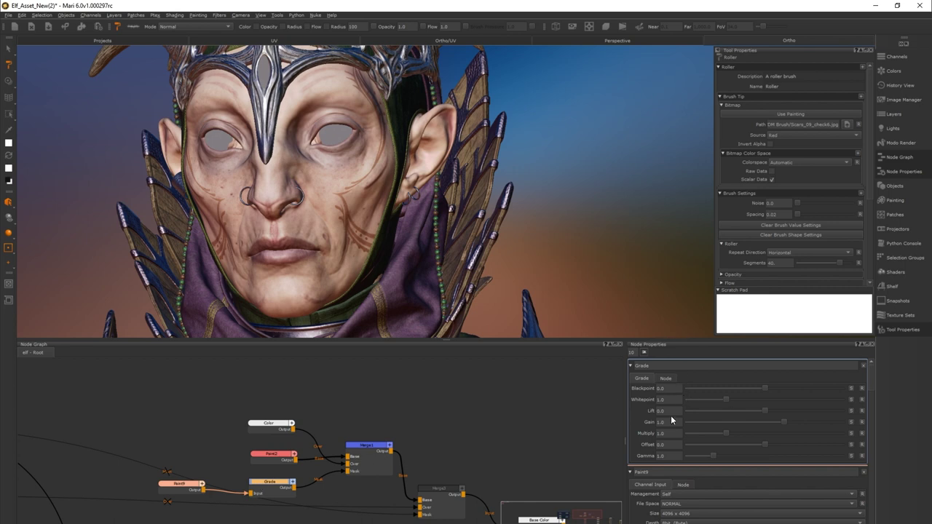
double_click(660, 422)
left_click_drag(646, 426, 641, 421)
key("Return")
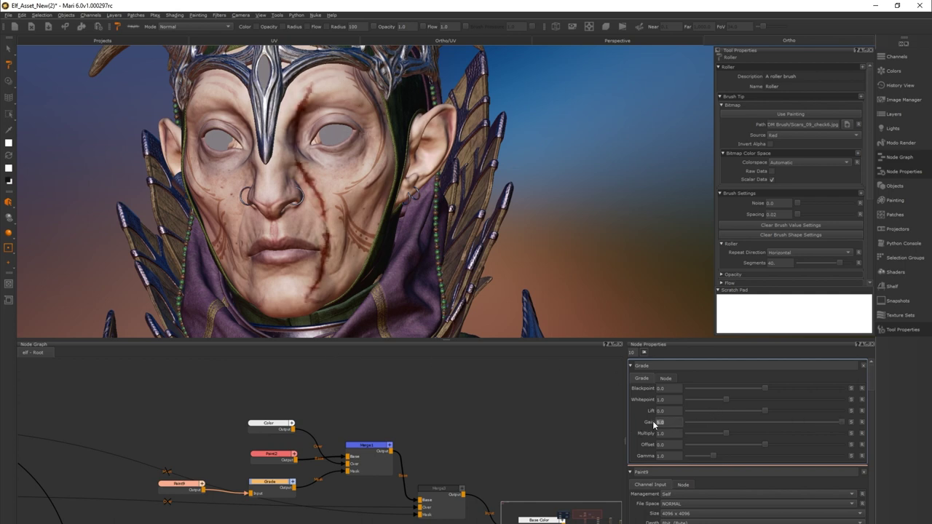
key("Return")
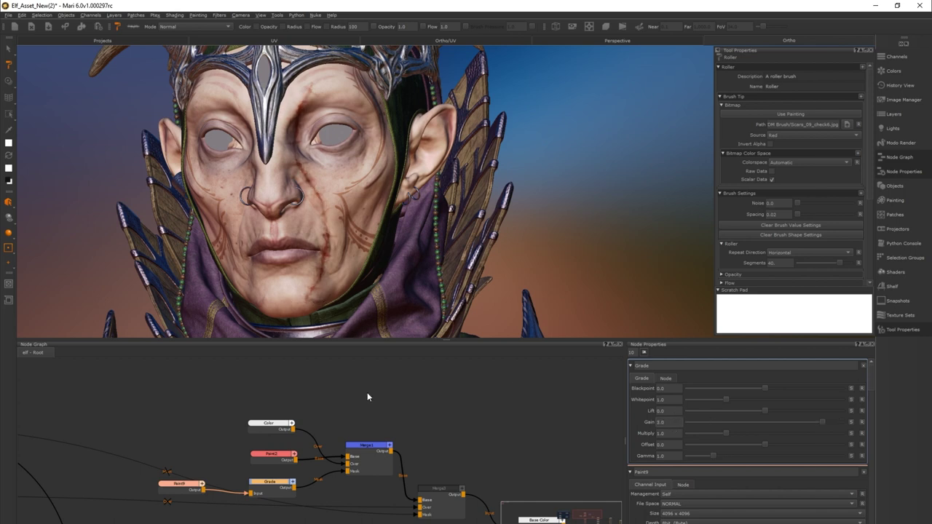
scroll(371, 394, "down", 3)
scroll(319, 436, "down", 3)
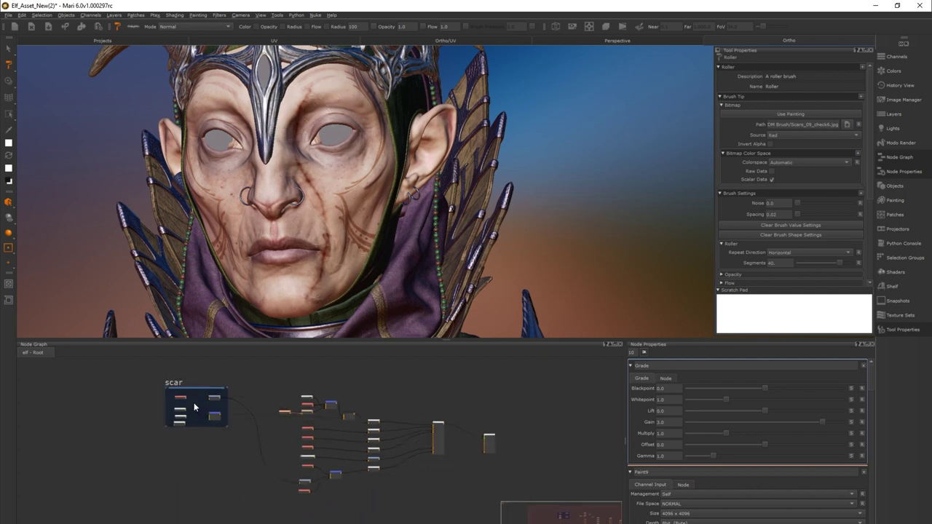
scroll(207, 394, "down", 1)
scroll(207, 394, "up", 6)
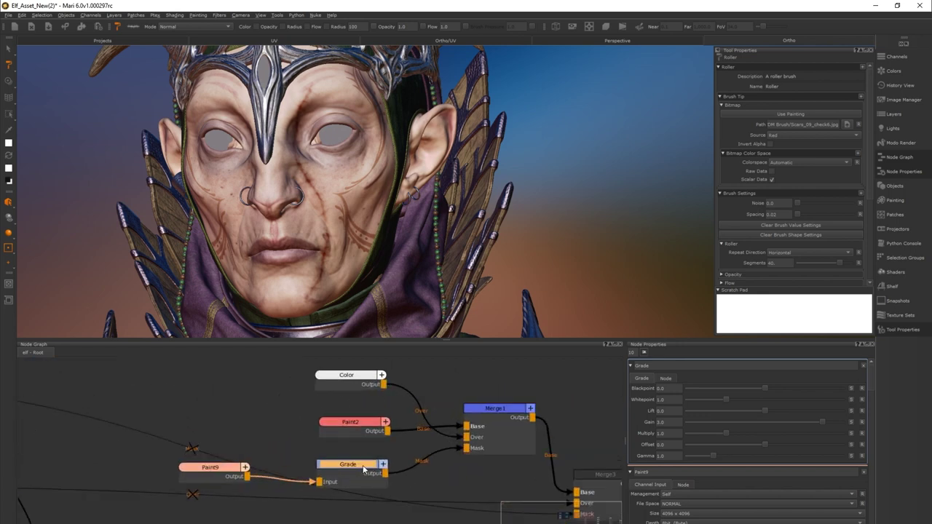
Show the Grade node's output in the viewer to inspect the strengthened scar mask on its own.
key("1")
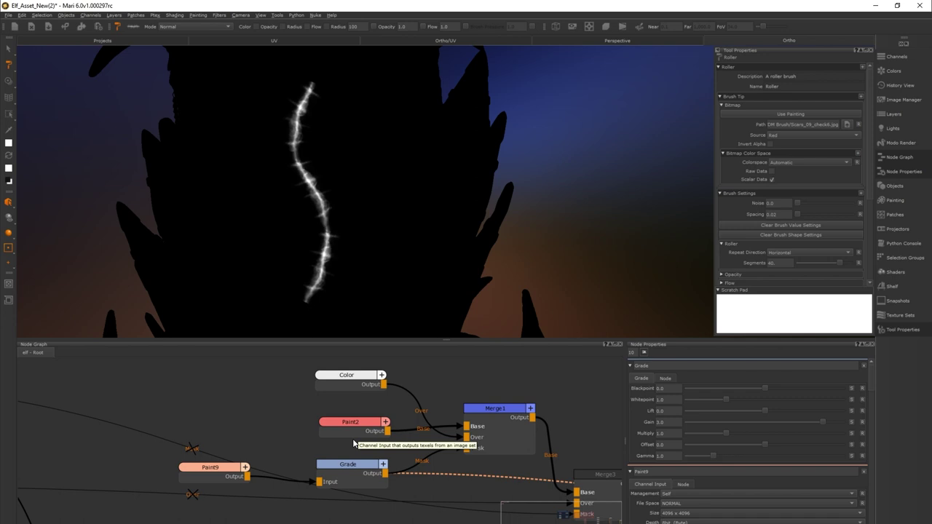
scroll(290, 426, "down", 5)
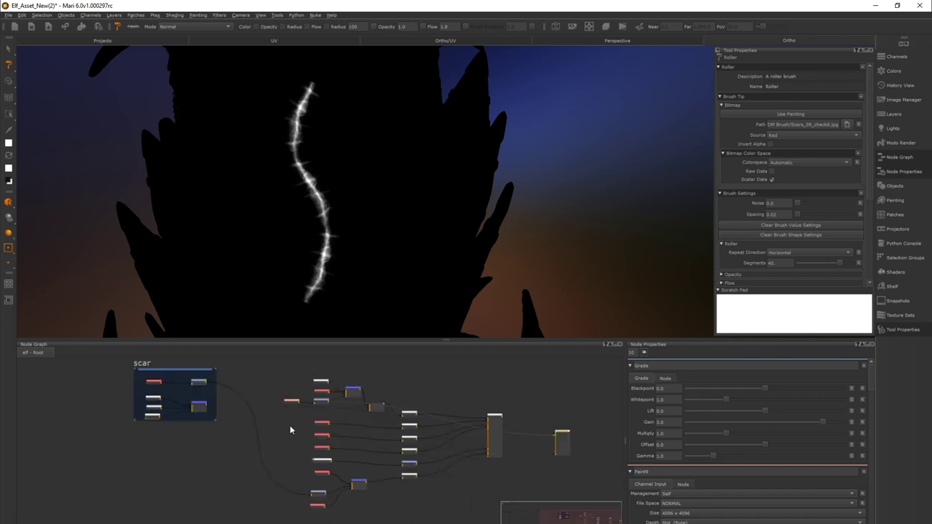
scroll(312, 439, "up", 5)
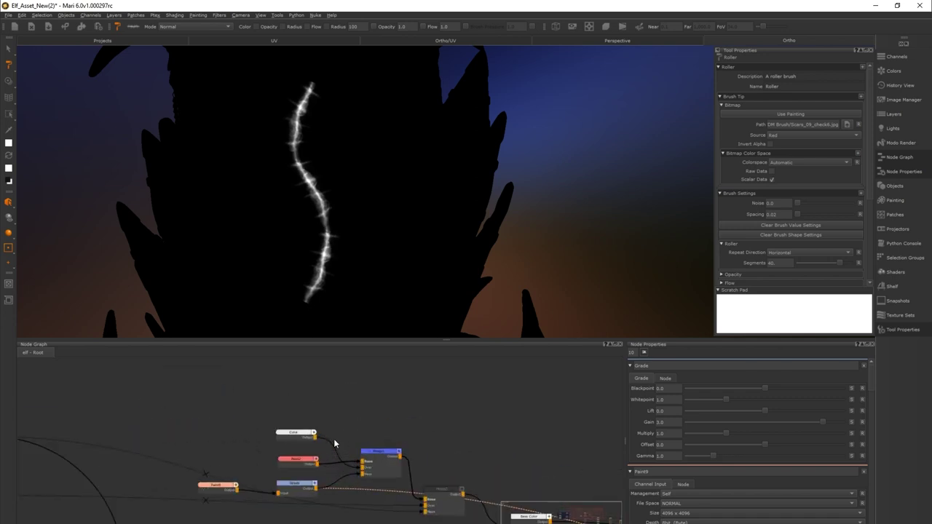
Add an Invert node below the Grade node and feed it from the Grade node's output.
scroll(329, 509, "down", 3)
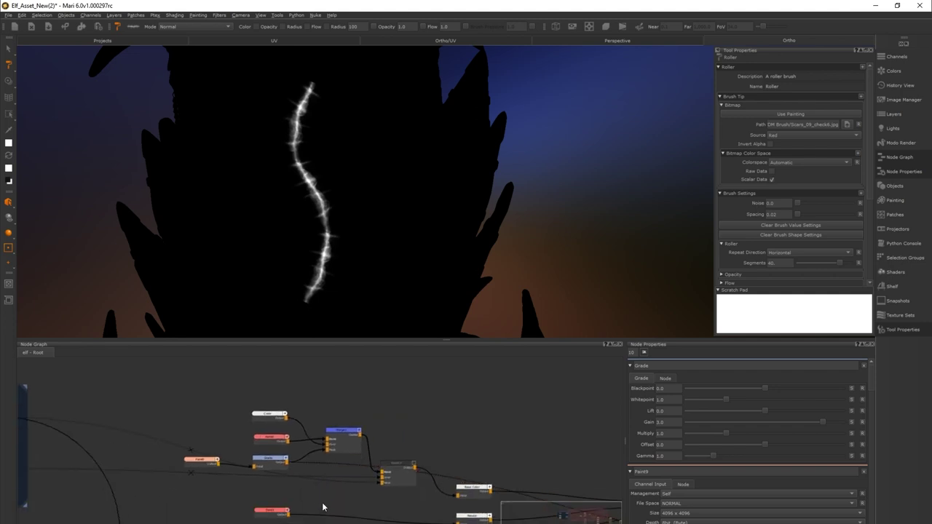
key("Tab")
type("invert")
key("Return")
scroll(328, 502, "up", 3)
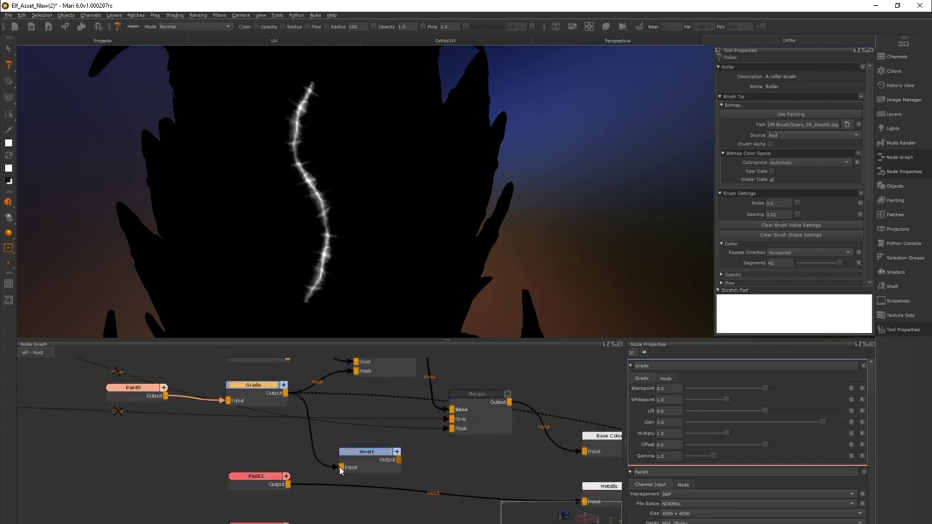
Move the Invert node down beside the Bump channel node and connect its output to the Bump node's input.
scroll(342, 473, "down", 5)
middle_click_drag(354, 489, 354, 455)
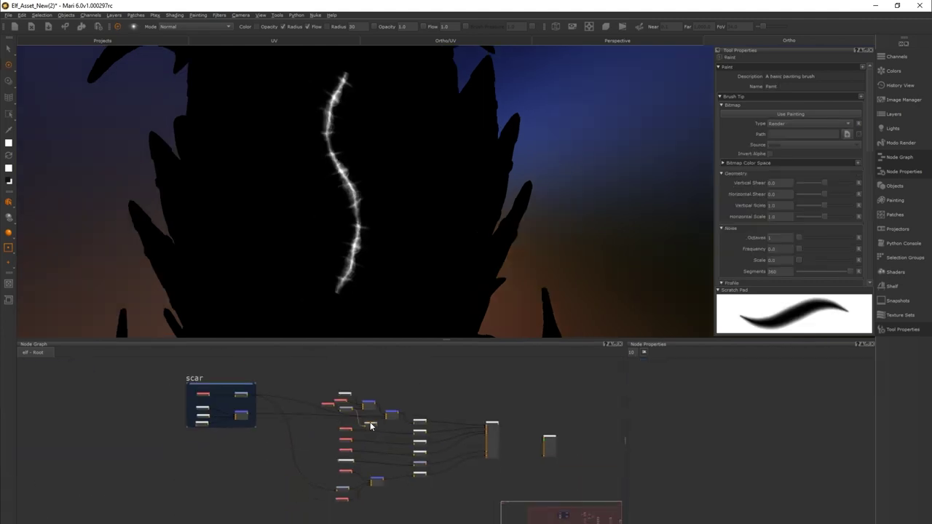
mouse_move(370, 424)
left_mouse_down()
mouse_move(381, 475)
mouse_move(343, 452)
left_mouse_up()
scroll(380, 476, "up", 4)
scroll(515, 478, "down", 2)
middle_click_drag(509, 478, 436, 469)
scroll(574, 397, "down", 3)
middle_click_drag(574, 397, 420, 445)
mouse_move(490, 421)
middle_mouse_down()
mouse_move(445, 418)
mouse_move(441, 379)
middle_mouse_up()
Open the Principled BRDF shader's properties and show the fully shaded elf in the viewer.
double_click(419, 394)
scroll(419, 394, "up", 1)
key("2")
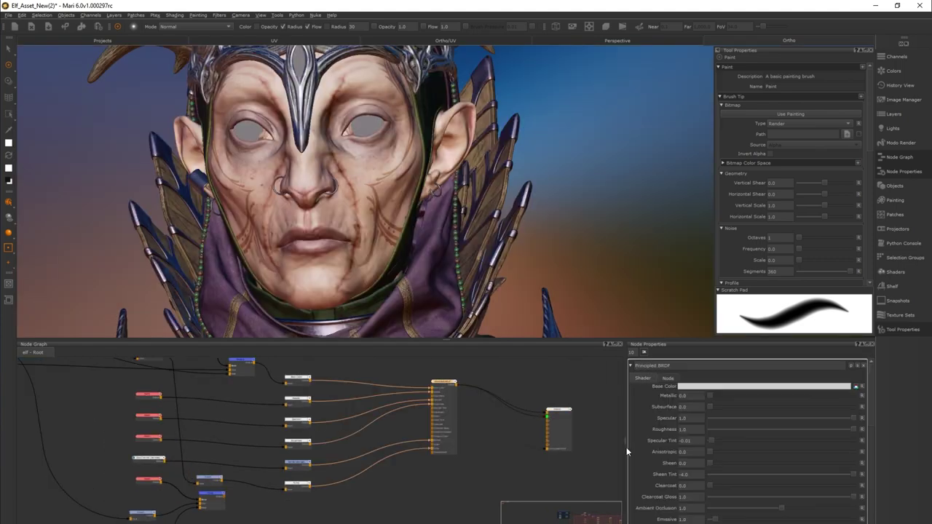
Set the Principled BRDF shader's Bump Weight to 0.4.
scroll(392, 495, "up", 3)
middle_click_drag(392, 495, 445, 460)
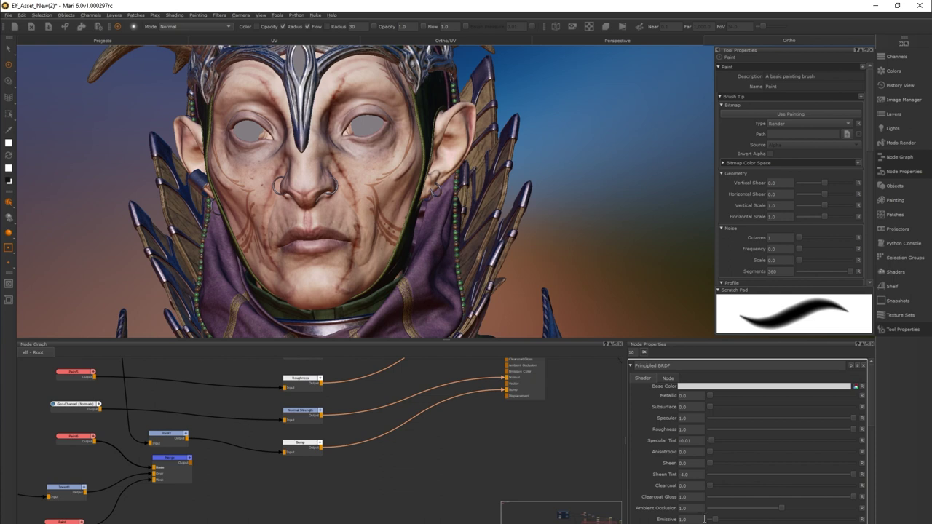
scroll(651, 519, "down", 2)
scroll(652, 512, "down", 2)
scroll(653, 512, "down", 2)
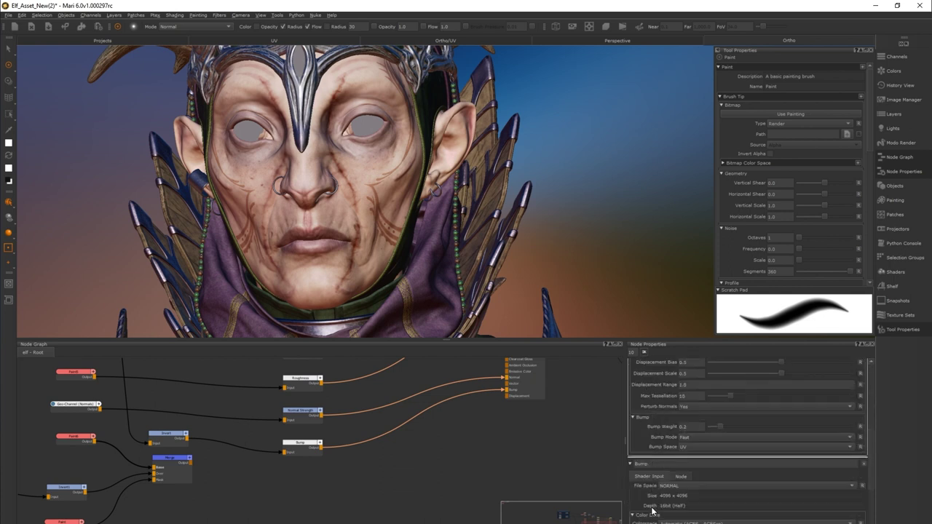
double_click(691, 426)
type("1")
key("Return")
double_click(679, 427)
type("5")
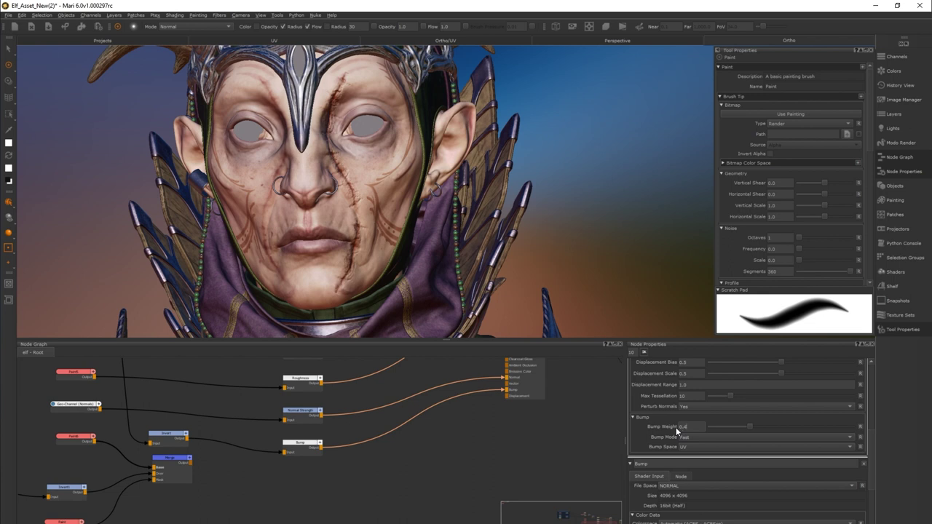
key("Return")
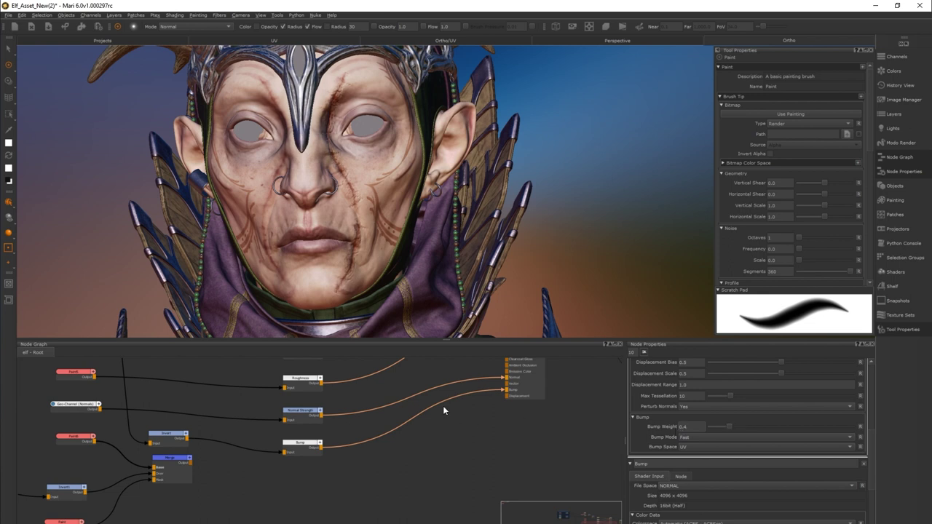